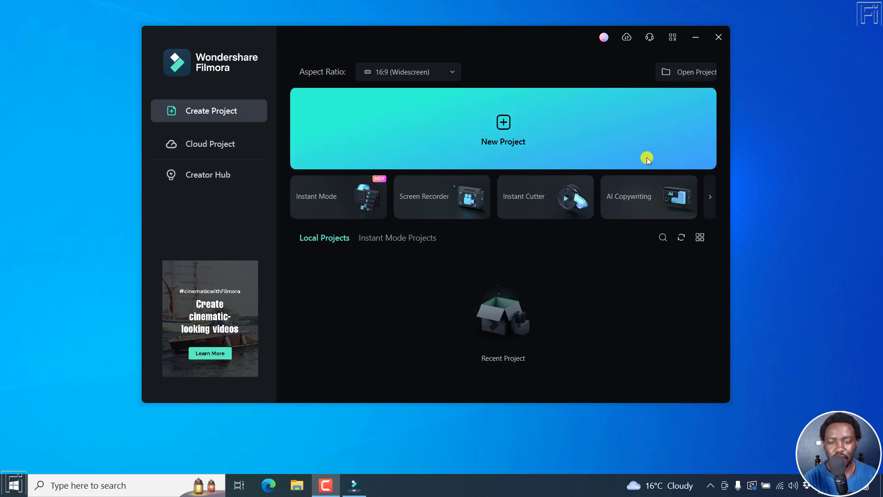
# Start a new project and place the seal Pexels stock clip on track 1.
pyautogui.click(523, 133)
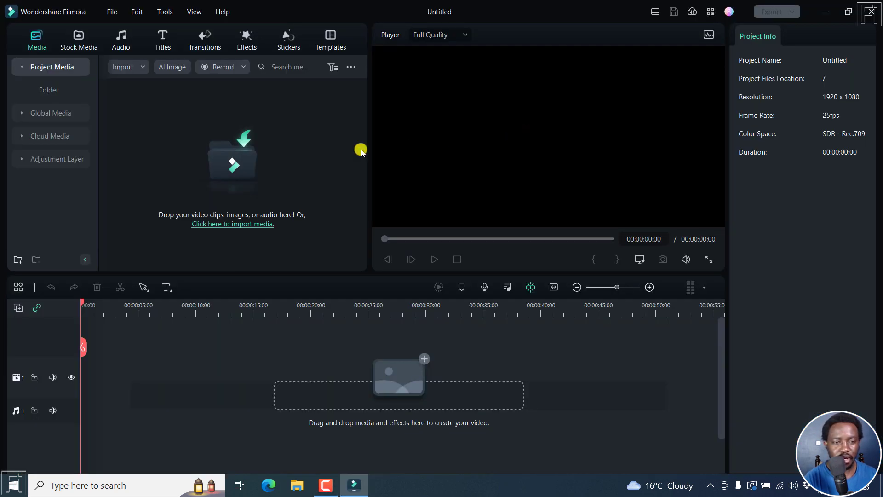
pyautogui.click(77, 41)
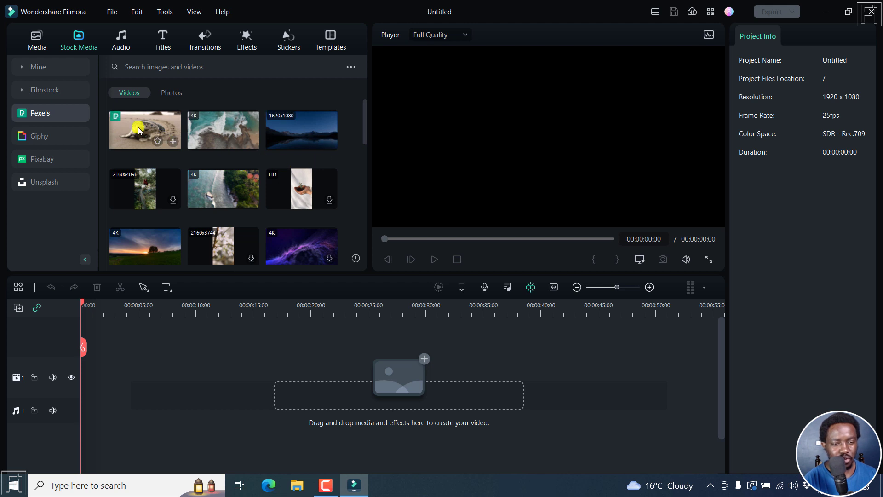
pyautogui.moveTo(139, 130); pyautogui.dragTo(74, 408)
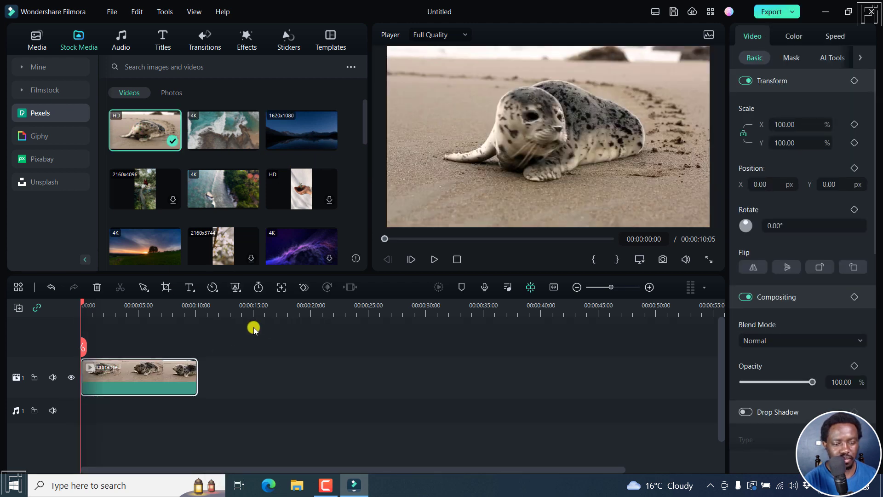
# Add the aerial coast clip after the seal clip and the sunset clip on track 2.
pyautogui.moveTo(217, 192); pyautogui.dragTo(210, 388)
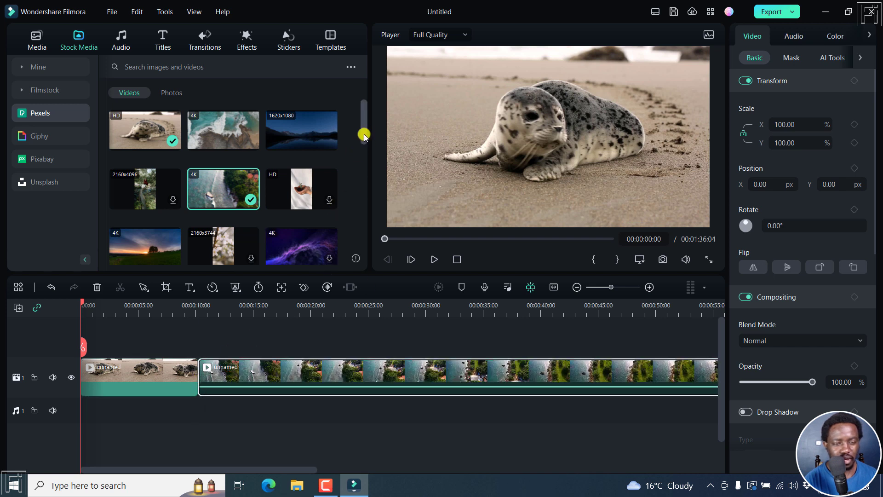
pyautogui.moveTo(364, 136); pyautogui.dragTo(362, 153)
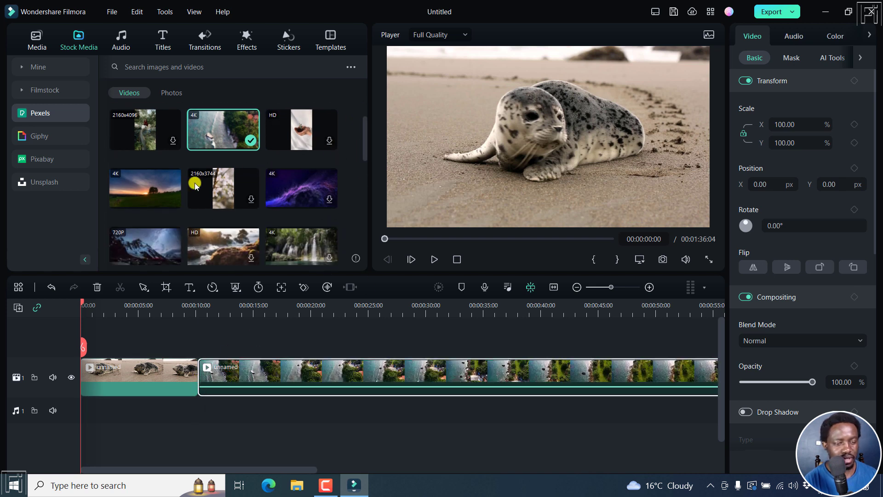
pyautogui.moveTo(146, 193); pyautogui.dragTo(458, 368)
# Split the seal clip at 00:00:02:13 and 00:00:06:14.
pyautogui.click(554, 288)
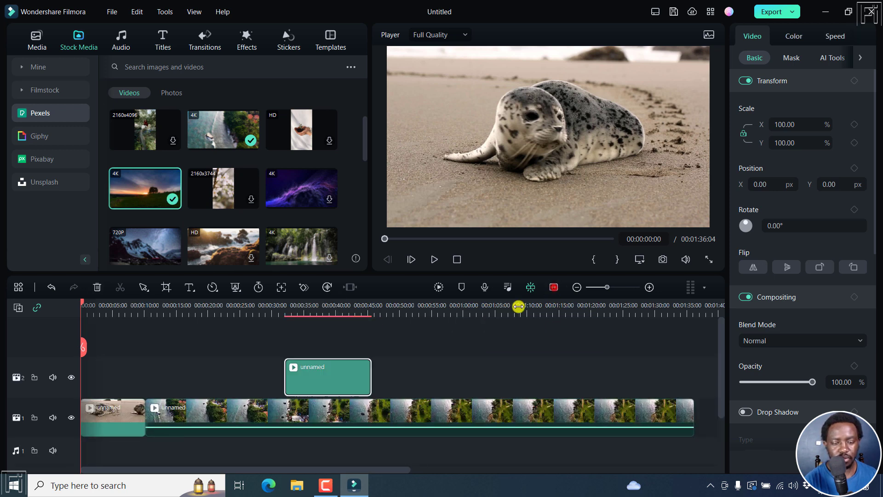
pyautogui.click(96, 305)
pyautogui.click(96, 348)
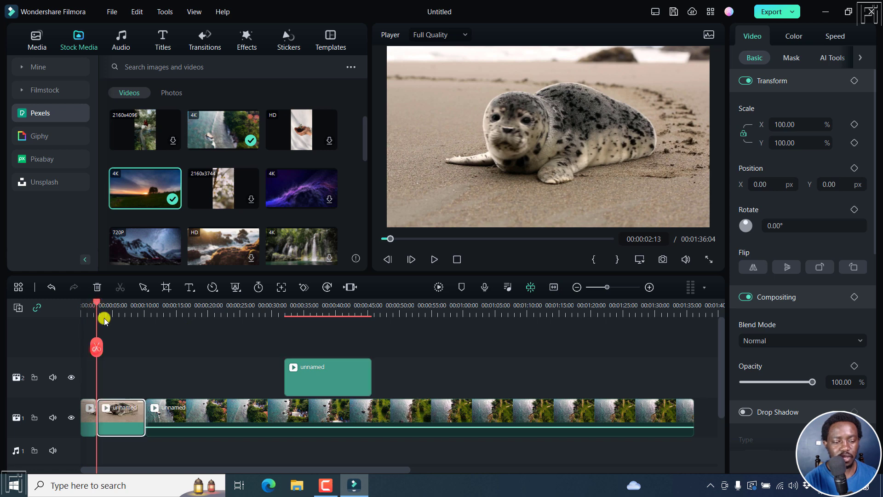
pyautogui.click(122, 304)
pyautogui.click(122, 347)
# Split the aerial clip at 00:00:14:22, 00:00:22:15 and 00:00:30:11.
pyautogui.click(180, 304)
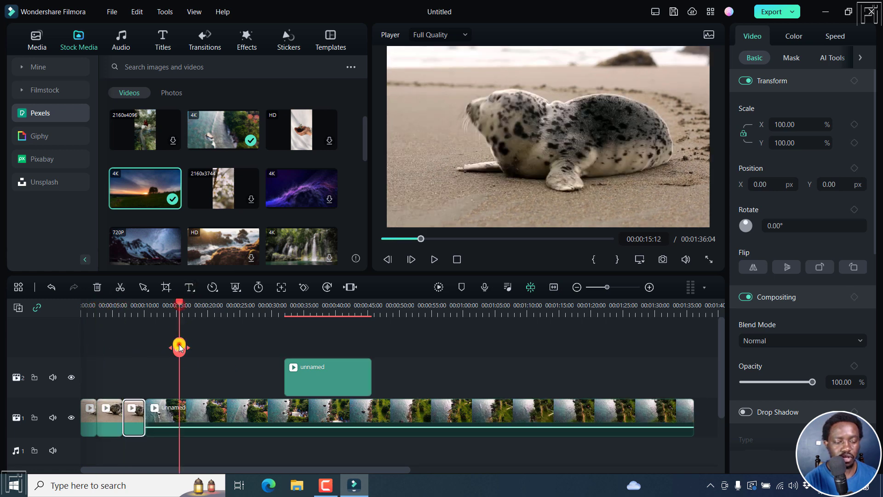
pyautogui.moveTo(177, 348); pyautogui.dragTo(175, 351)
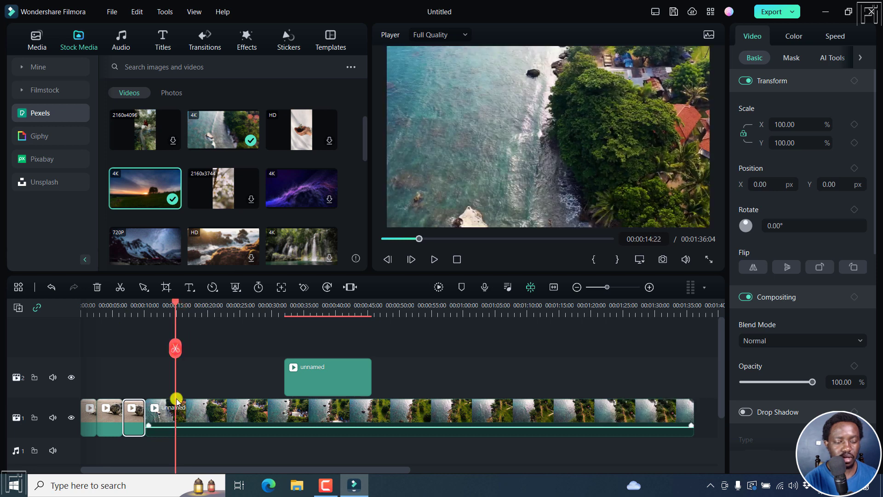
pyautogui.click(176, 357)
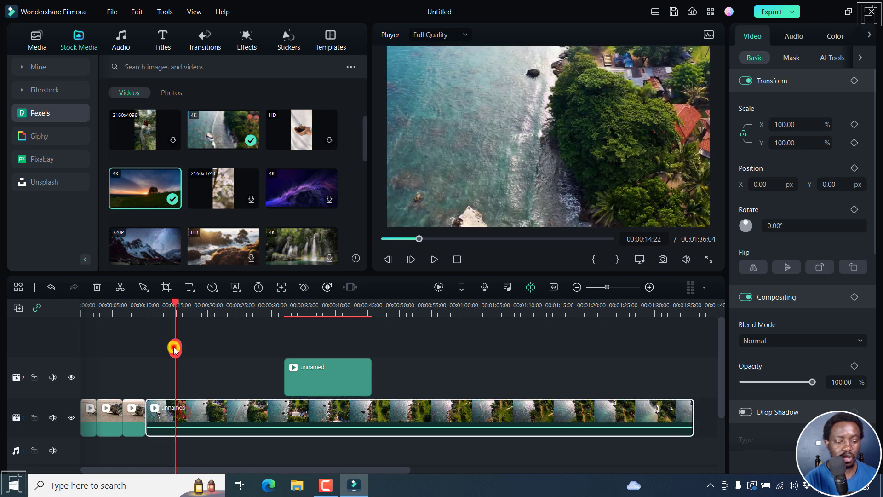
pyautogui.click(176, 350)
pyautogui.click(224, 313)
pyautogui.click(225, 349)
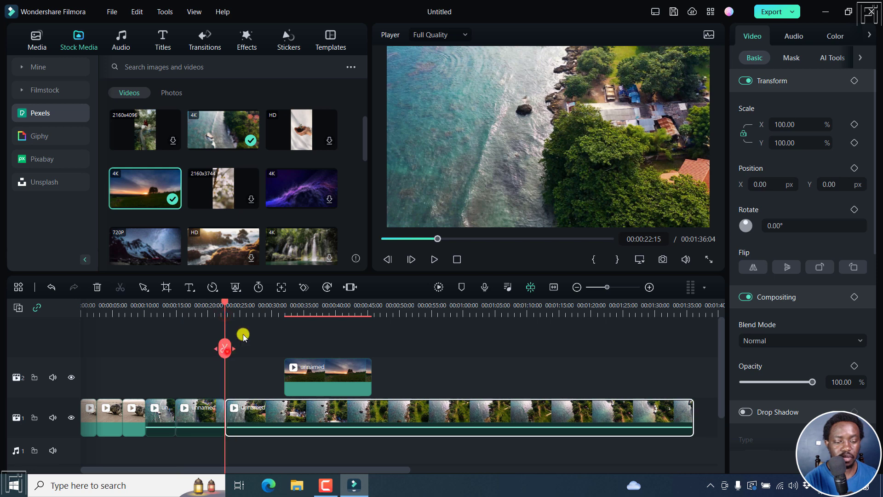
pyautogui.click(275, 309)
pyautogui.click(275, 348)
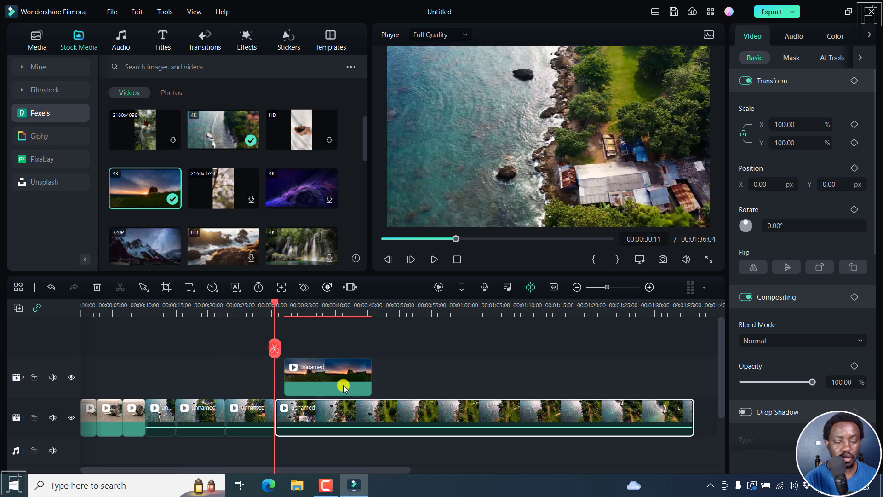
# Shift the sunset clip earlier on track 2 and split the aerial clip at 00:00:37:23 and 00:00:44:22.
pyautogui.moveTo(342, 385); pyautogui.dragTo(207, 387)
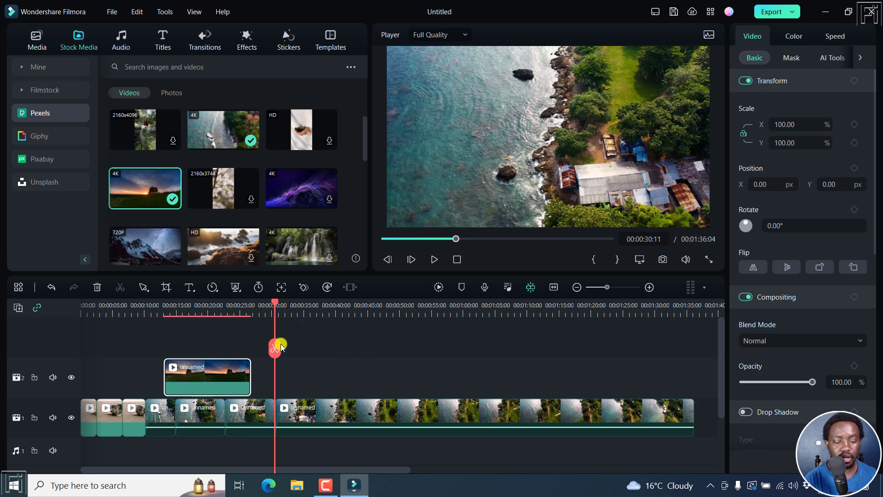
pyautogui.moveTo(276, 345); pyautogui.dragTo(323, 361)
pyautogui.click(322, 362)
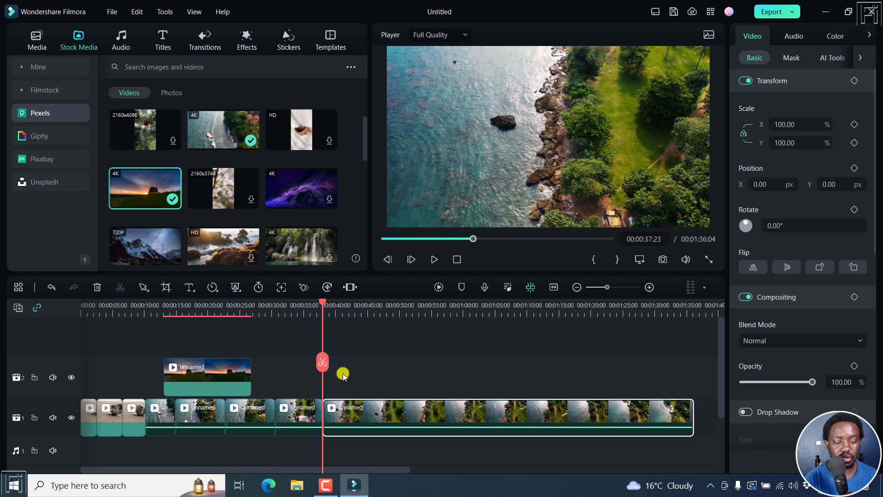
pyautogui.moveTo(320, 307); pyautogui.dragTo(365, 327)
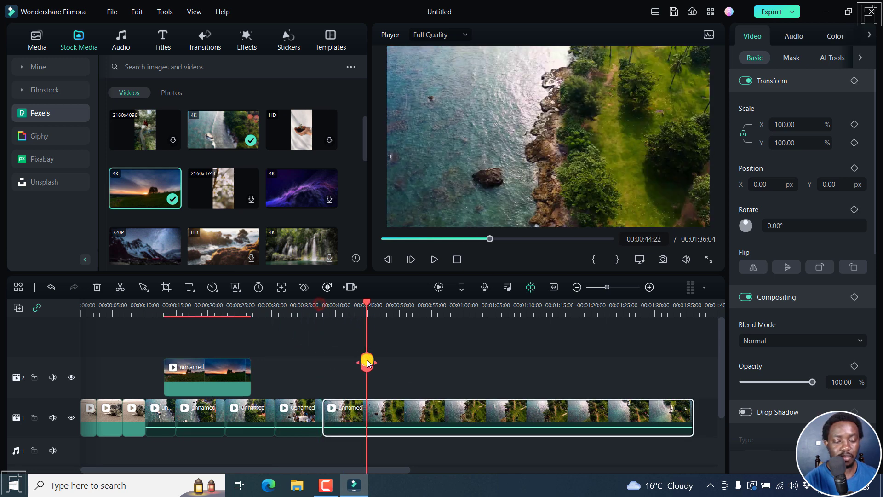
pyautogui.click(367, 363)
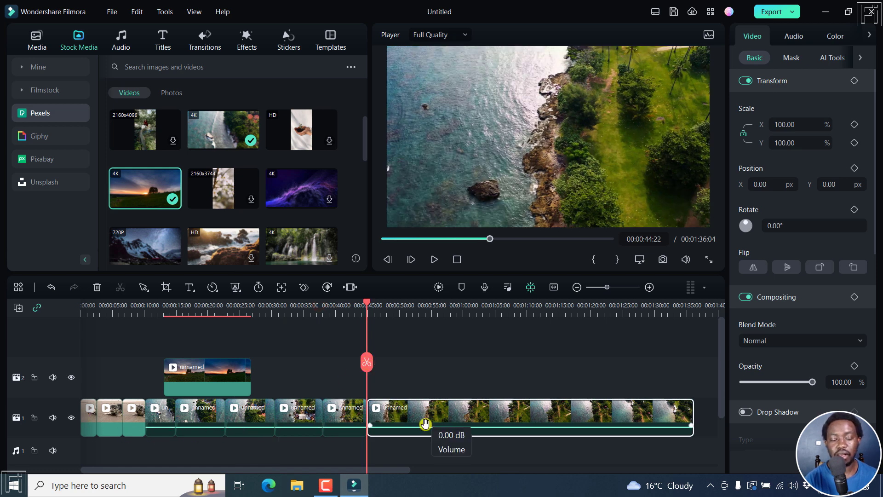
# Delete the long remaining aerial section and move the sunset clip onto track 1 after the aerial pieces.
pyautogui.moveTo(191, 374); pyautogui.dragTo(657, 394)
pyautogui.click(482, 410)
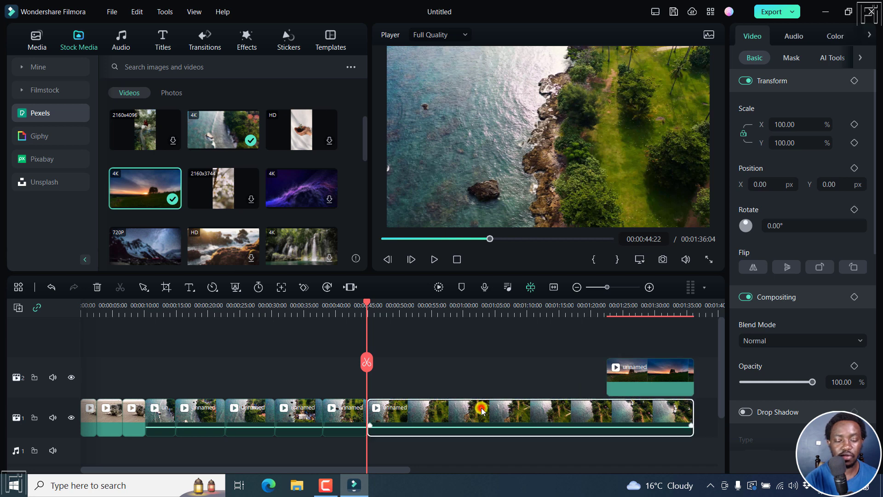
pyautogui.press('Delete')
pyautogui.moveTo(313, 368); pyautogui.dragTo(378, 410)
pyautogui.moveTo(443, 409)
pyautogui.mouseDown()
pyautogui.moveTo(508, 408)
pyautogui.moveTo(442, 416)
pyautogui.mouseUp()
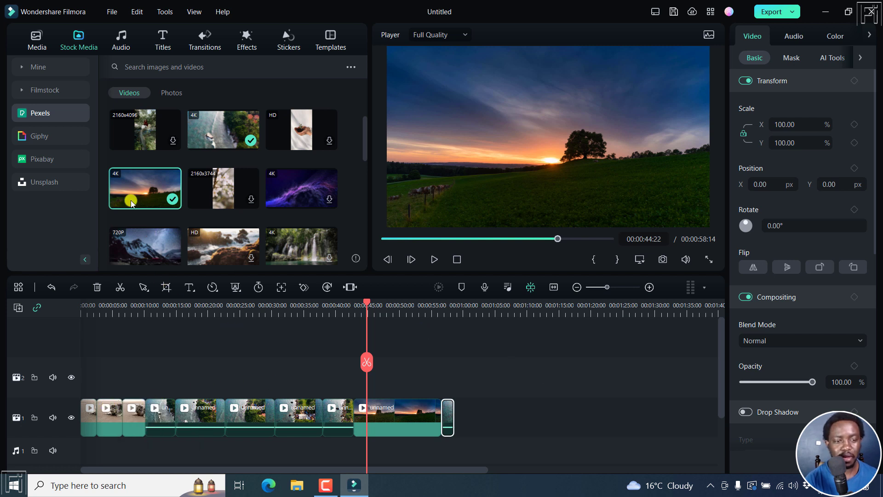
# Search the Effects library for 'blur', try the Blur effect on the timeline, then undo it.
pyautogui.click(237, 48)
pyautogui.click(149, 69)
pyautogui.write('blur')
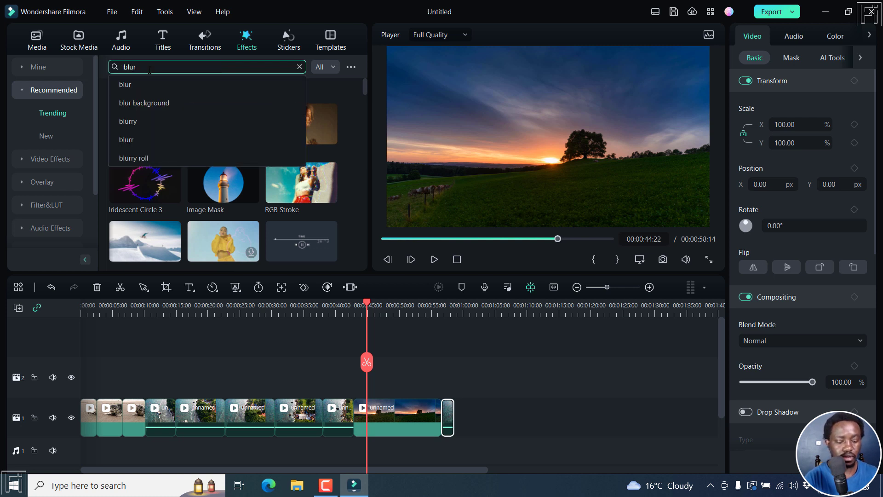
pyautogui.press('Return')
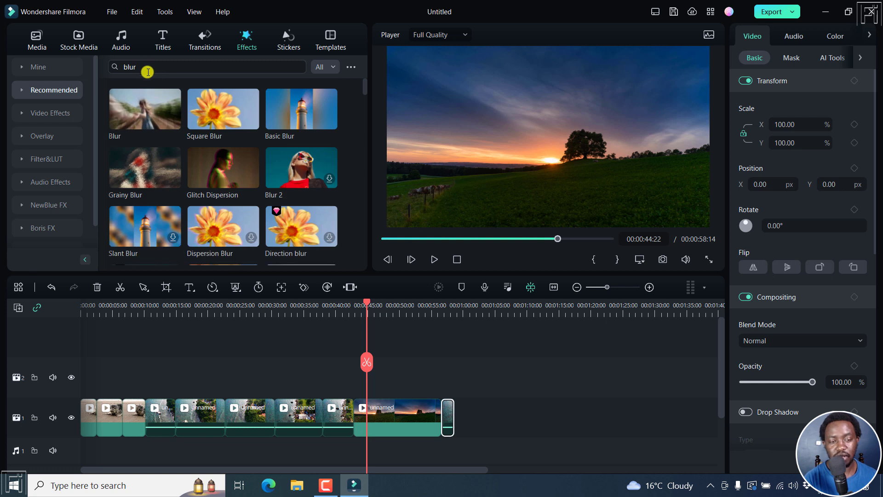
pyautogui.moveTo(143, 108); pyautogui.dragTo(157, 355)
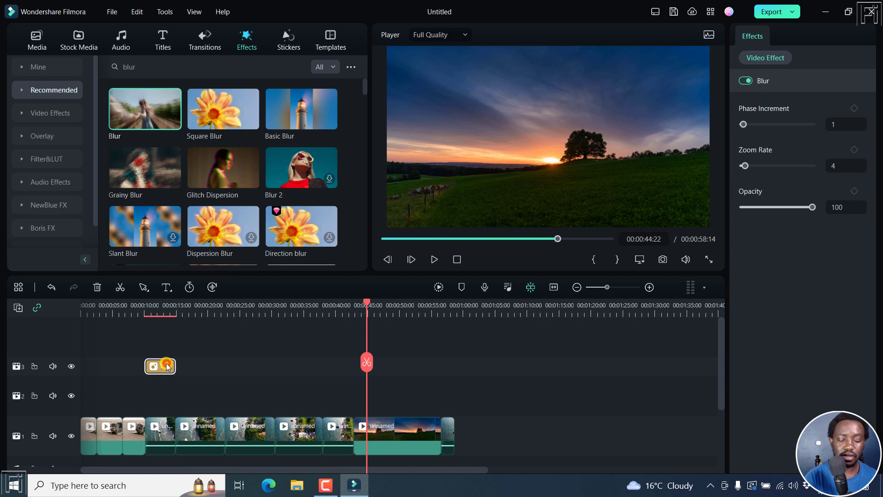
pyautogui.hotkey('ctrl', 'z')
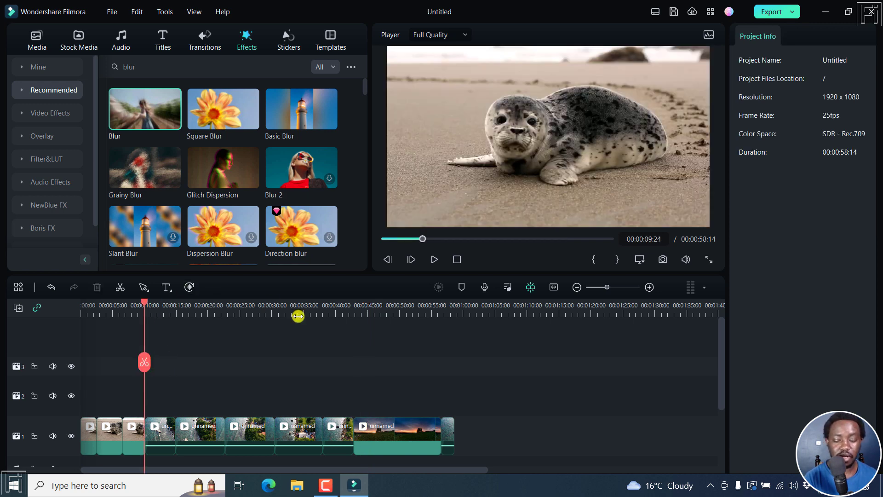
# Drag the Adjustment Layer preset onto track 2, stretched to about 00:00:55 over the clips.
pyautogui.click(37, 41)
pyautogui.click(67, 160)
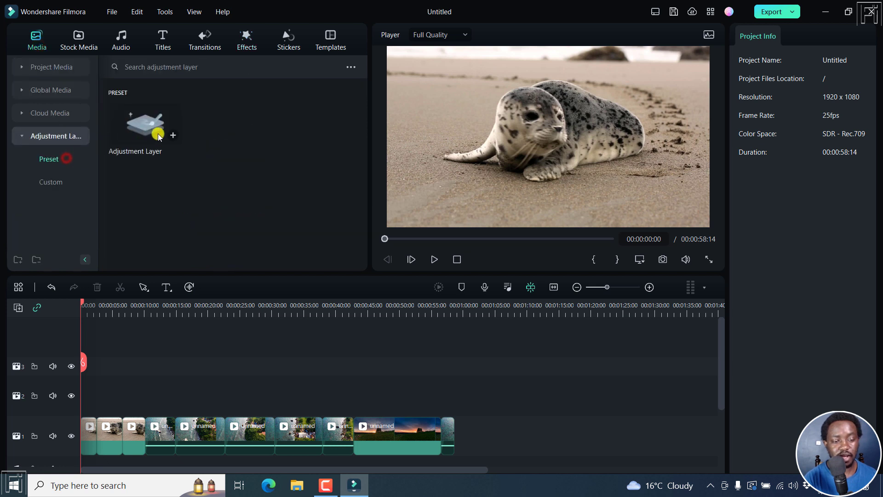
pyautogui.moveTo(168, 137); pyautogui.dragTo(449, 391)
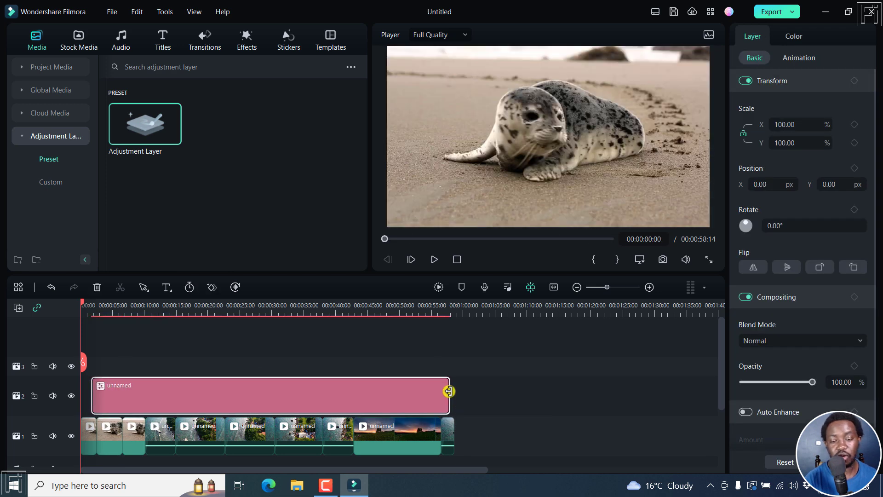
# Search effects for 'bl' and drop the Blur effect onto the pink adjustment layer on track 2.
pyautogui.click(245, 46)
pyautogui.click(207, 70)
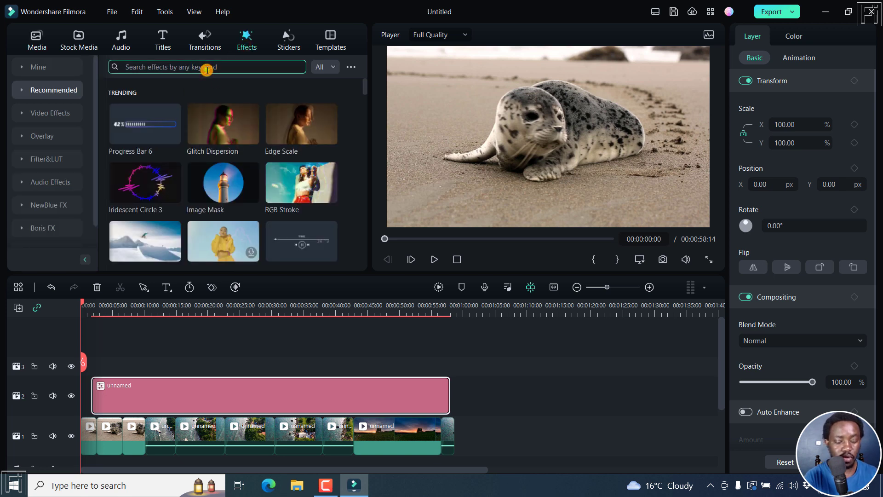
pyautogui.write('blur')
pyautogui.press('Return')
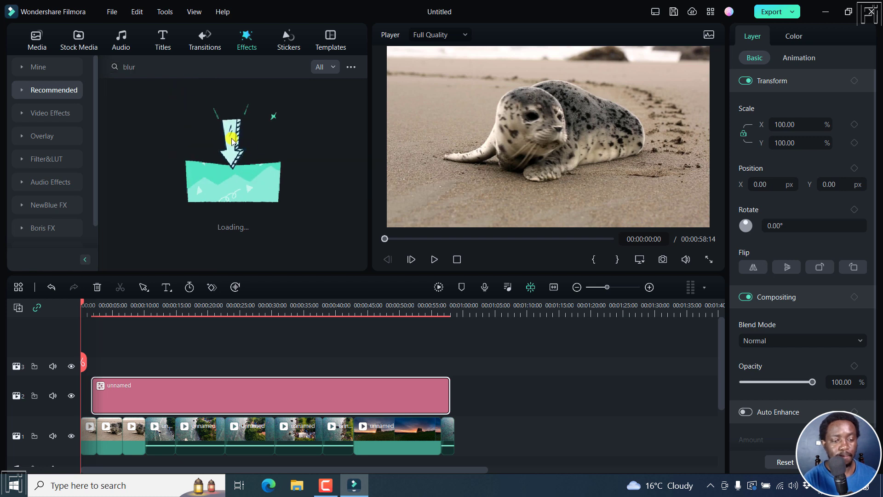
pyautogui.moveTo(137, 120); pyautogui.dragTo(154, 393)
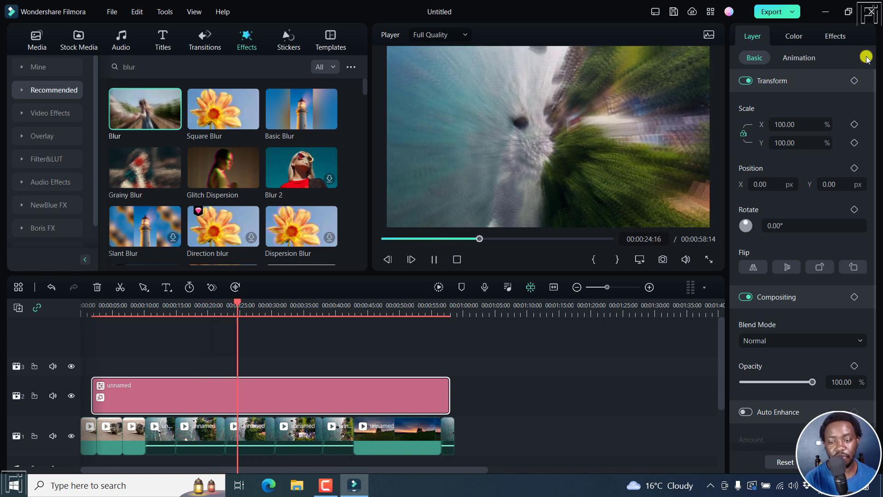
# Lower the Blur effect's opacity to 71 and stop playback at the start.
pyautogui.click(838, 37)
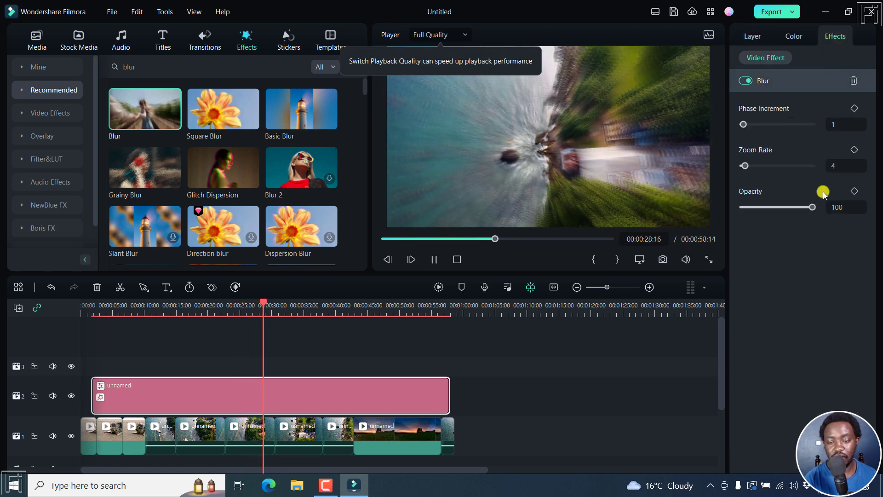
pyautogui.moveTo(812, 207); pyautogui.dragTo(791, 208)
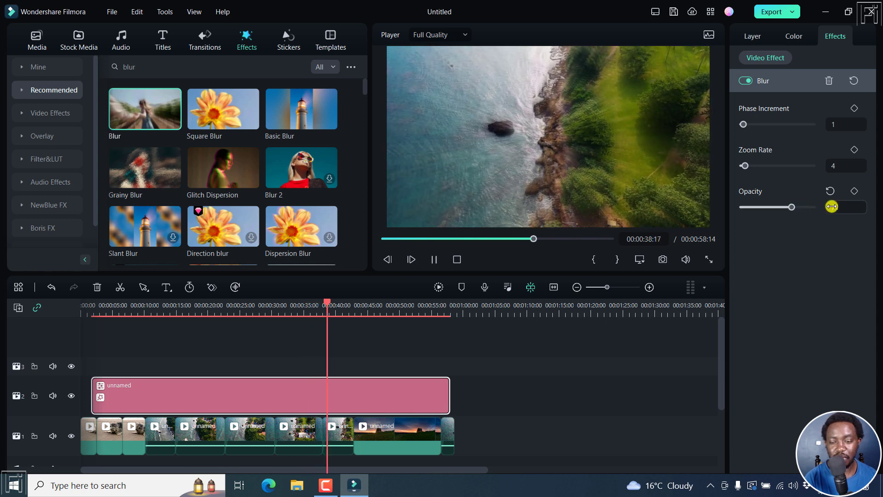
pyautogui.click(455, 260)
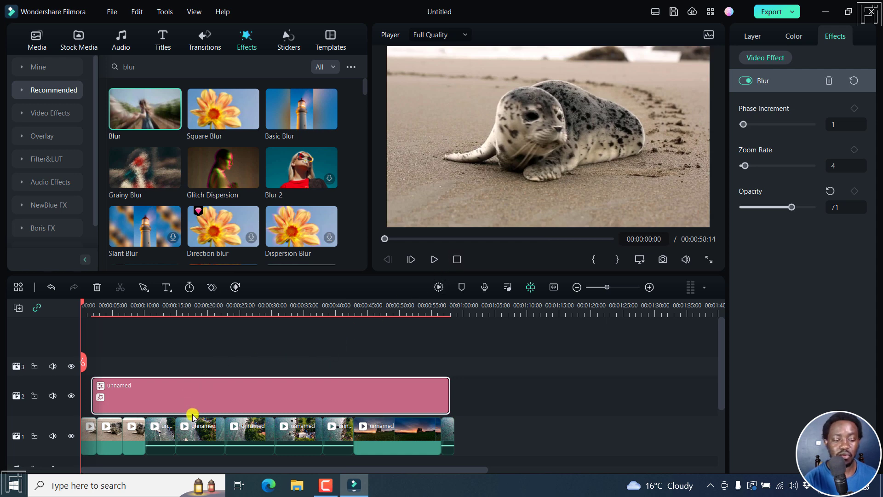
# Delete the blurred adjustment layer from track 2 and zoom the timeline in.
pyautogui.moveTo(212, 365); pyautogui.dragTo(250, 395)
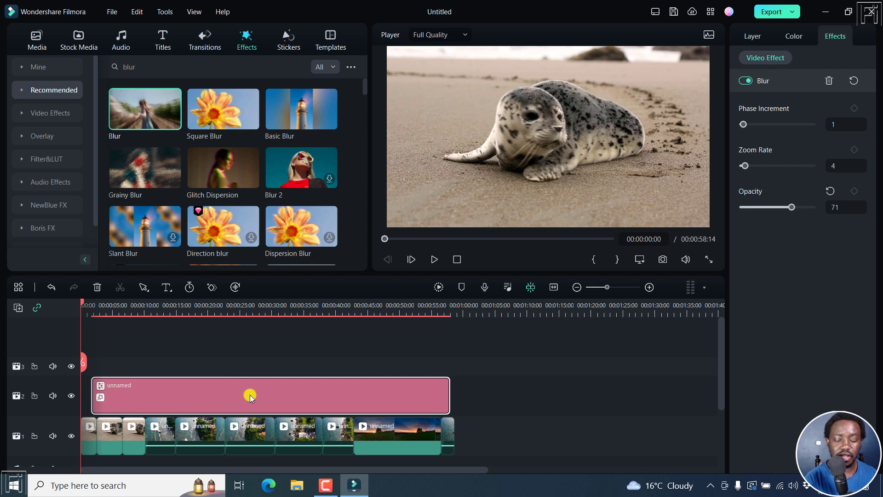
pyautogui.moveTo(250, 395); pyautogui.dragTo(250, 395)
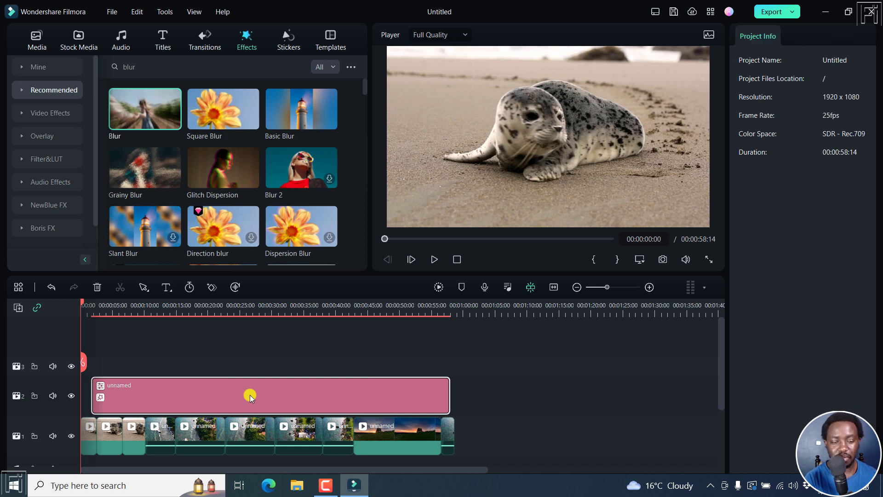
pyautogui.press('Delete')
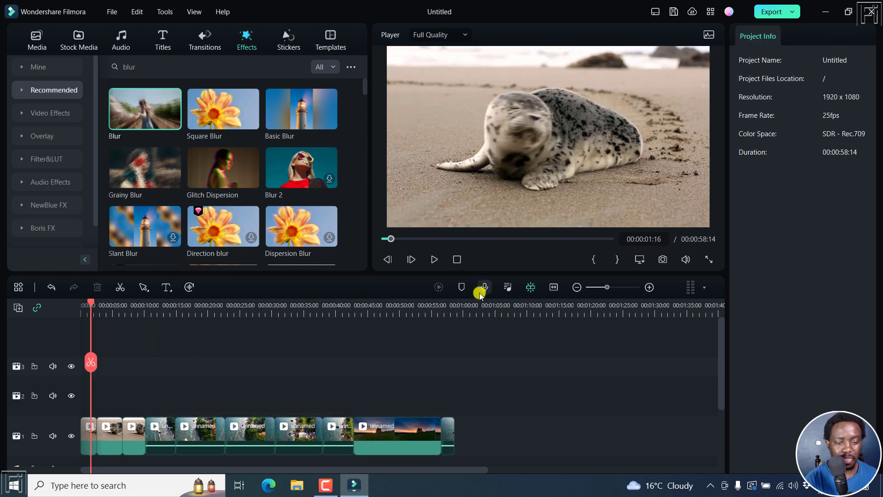
pyautogui.click(650, 288)
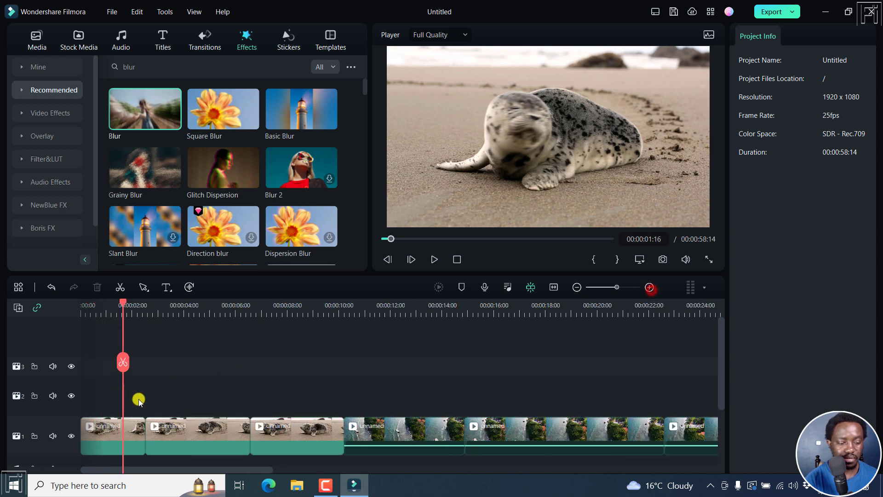
# Place an adjustment layer on track 2 near 1.5 seconds, trimmed to end near 4 seconds.
pyautogui.click(37, 42)
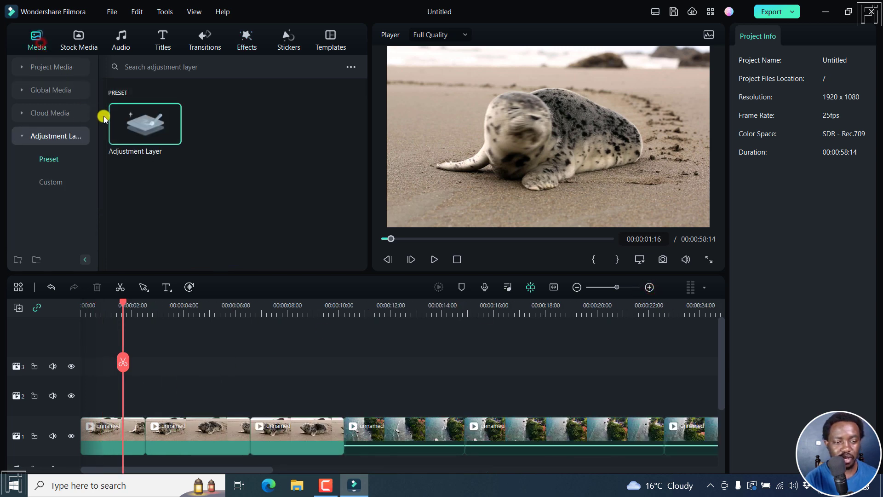
pyautogui.moveTo(140, 132); pyautogui.dragTo(114, 382)
pyautogui.moveTo(247, 387); pyautogui.dragTo(201, 387)
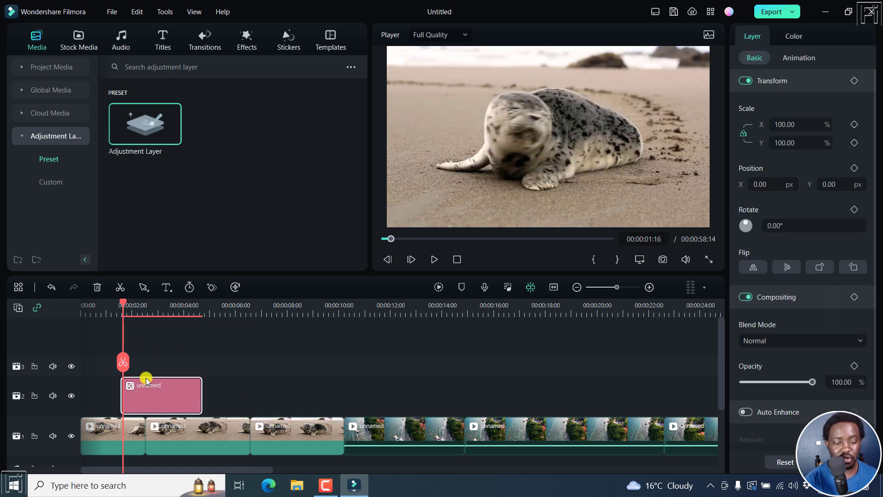
pyautogui.click(151, 396)
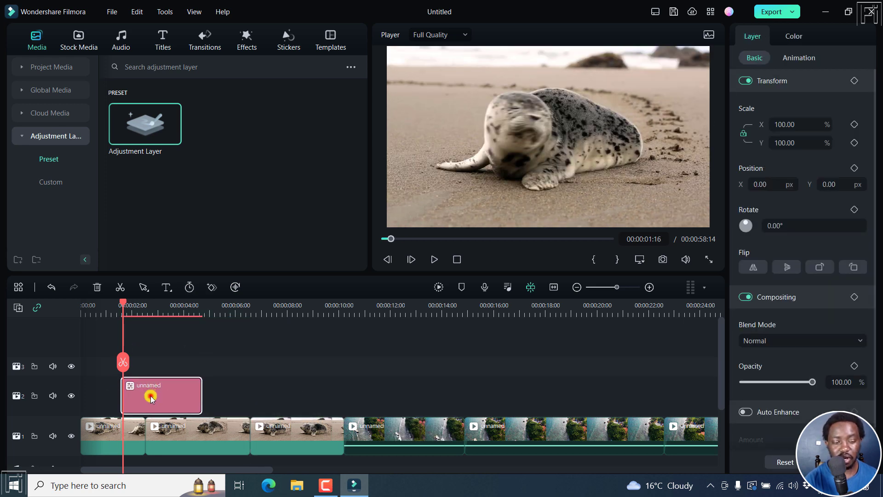
# Add the Warp Zoom 6 transition to the adjustment layer and preview it.
pyautogui.click(200, 48)
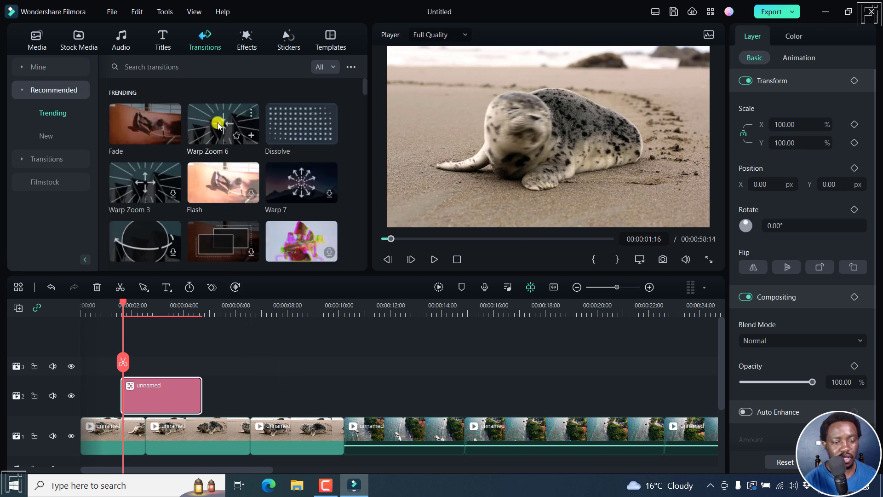
pyautogui.moveTo(220, 123); pyautogui.dragTo(145, 393)
pyautogui.click(95, 305)
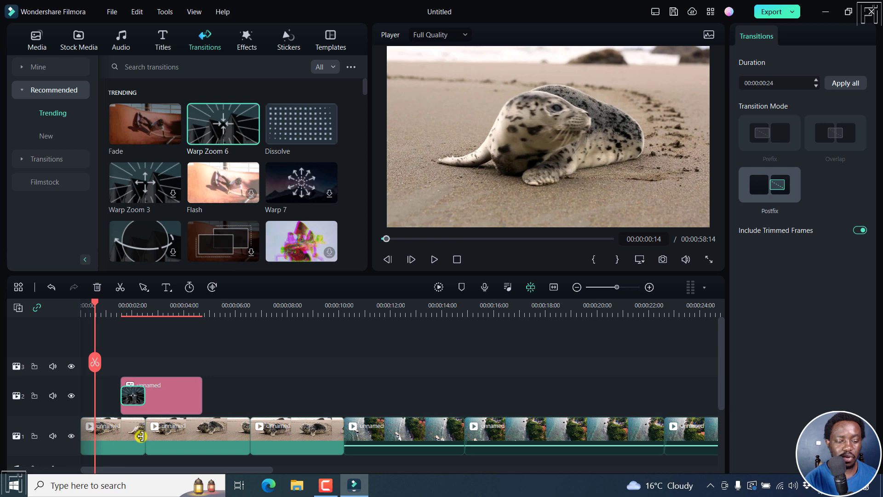
pyautogui.press('space')
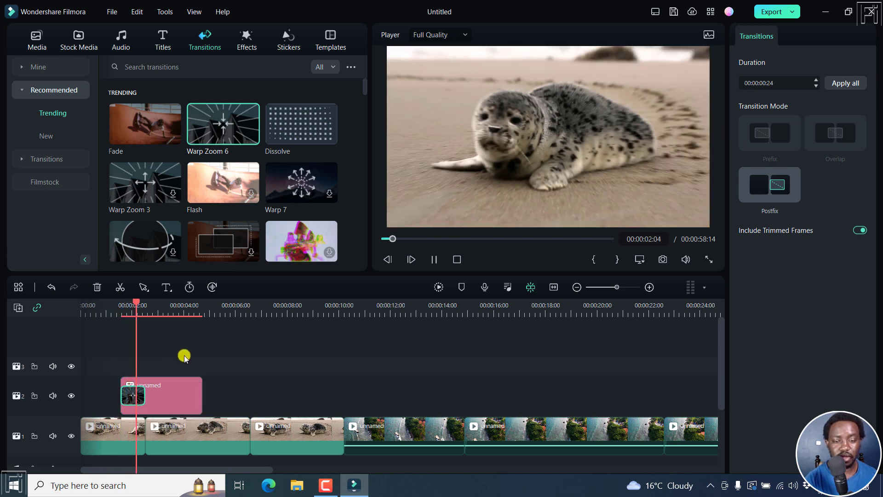
pyautogui.press('space')
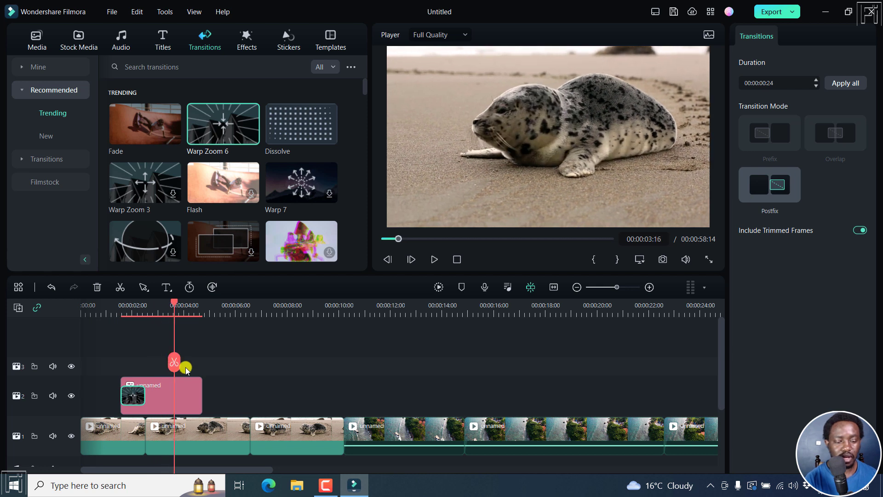
pyautogui.click(197, 434)
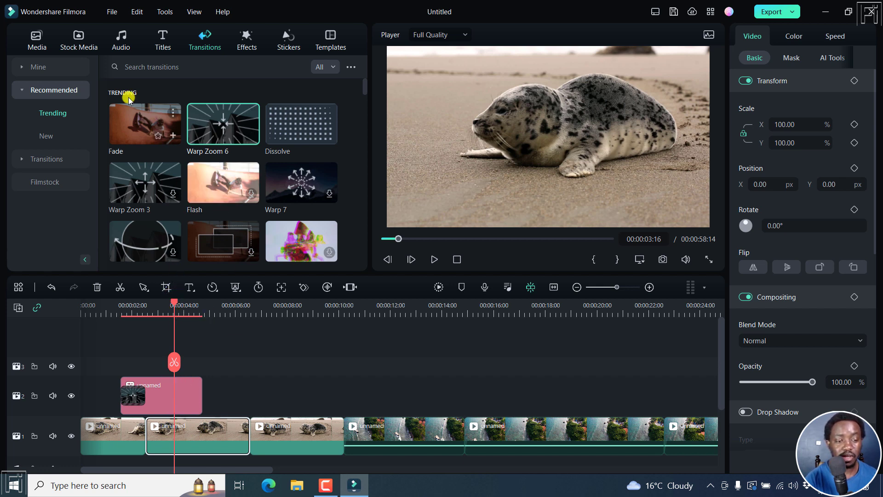
# Place another adjustment layer on track 2 near 9 seconds, trimmed to end near 11 seconds.
pyautogui.click(39, 40)
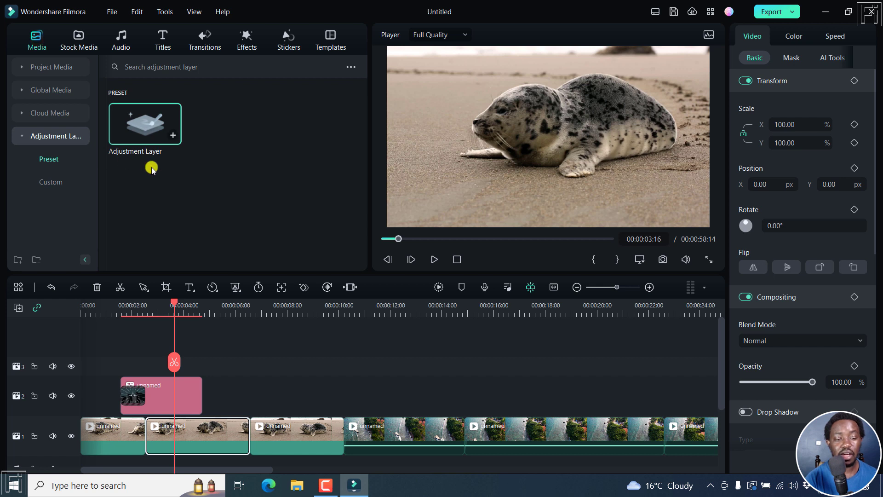
pyautogui.moveTo(146, 130); pyautogui.dragTo(324, 399)
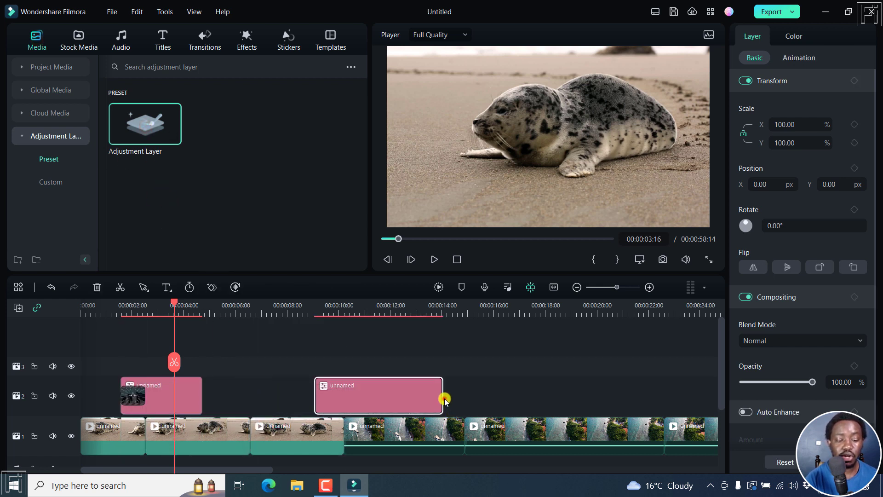
pyautogui.moveTo(443, 399); pyautogui.dragTo(378, 399)
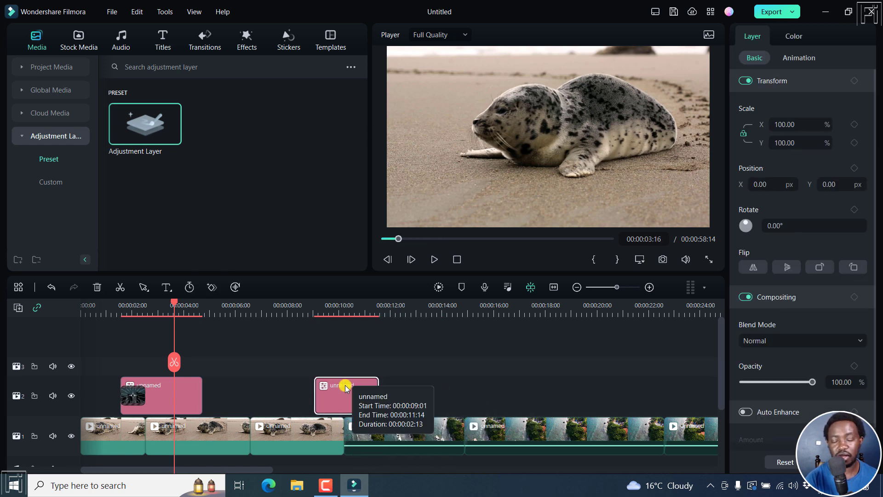
# Add the Dissolve transition to the new adjustment layer and preview it from about 7 seconds.
pyautogui.click(201, 39)
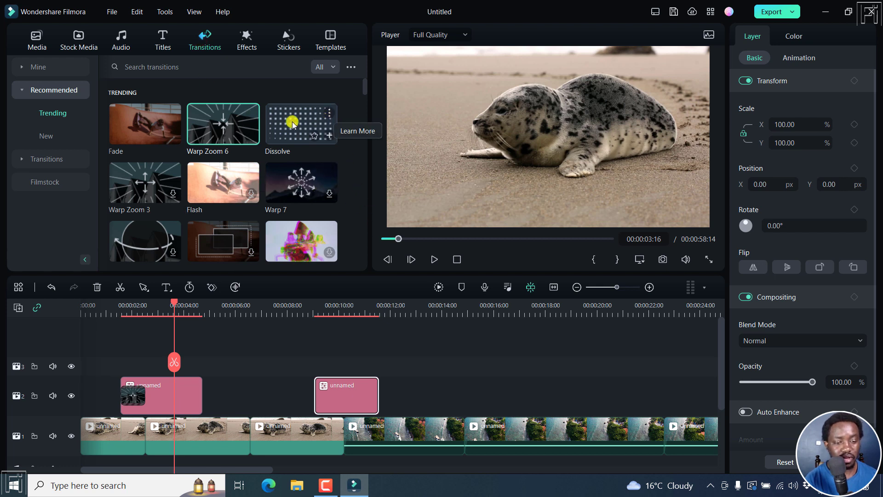
pyautogui.moveTo(292, 125); pyautogui.dragTo(332, 391)
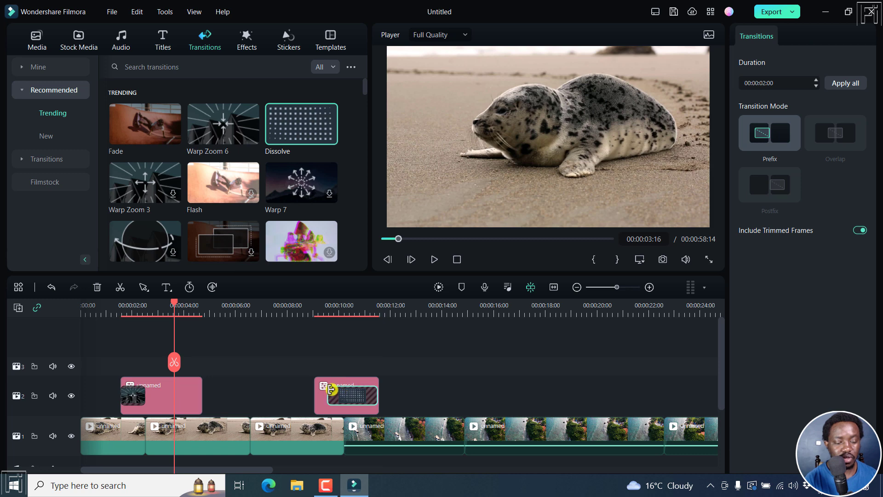
pyautogui.click(280, 306)
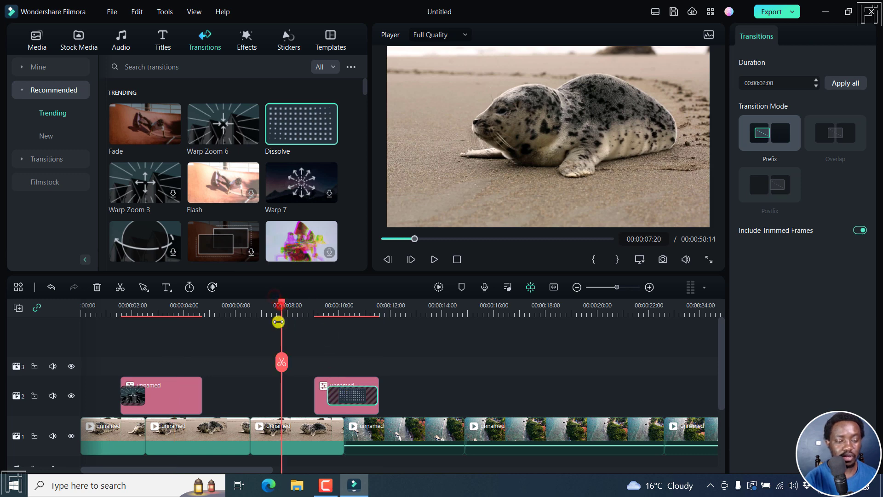
pyautogui.click(256, 362)
pyautogui.press('space')
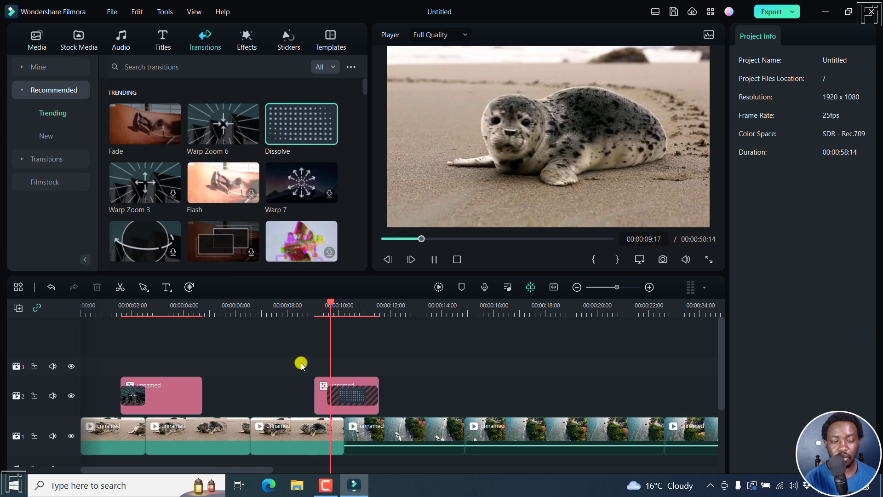
pyautogui.press('space')
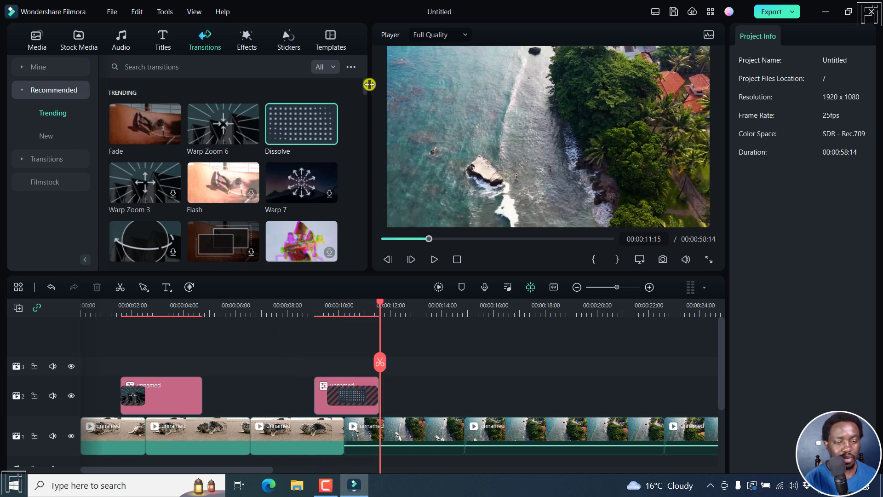
# Replace the Dissolve with Wormhole 3 on the second adjustment layer and preview it from about 8 seconds.
pyautogui.moveTo(367, 87); pyautogui.dragTo(367, 101)
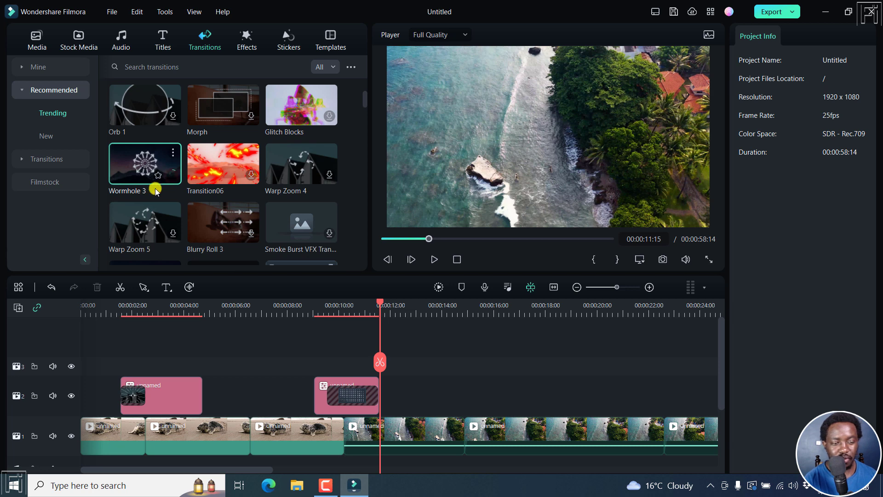
pyautogui.click(132, 189)
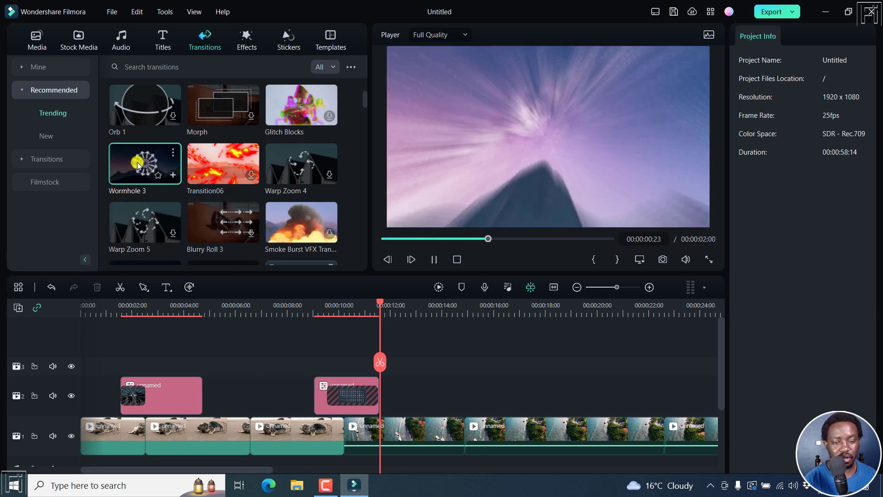
pyautogui.moveTo(134, 164); pyautogui.dragTo(357, 391)
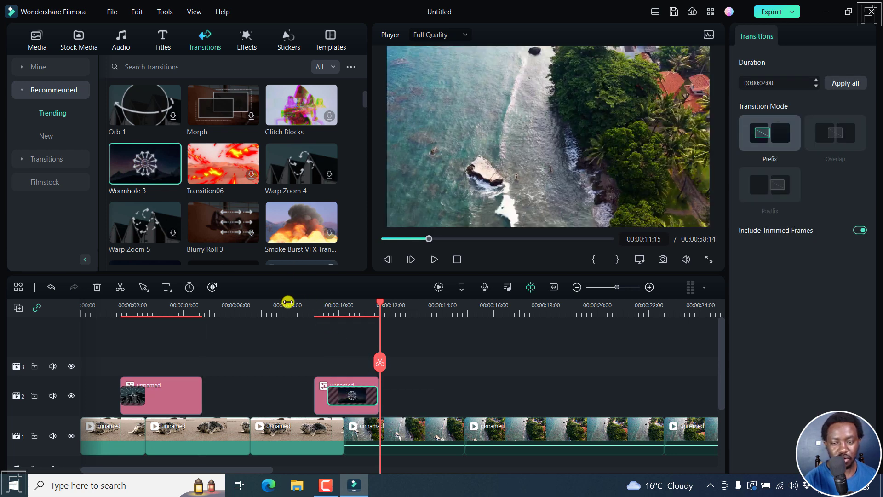
pyautogui.click(292, 311)
pyautogui.press('space')
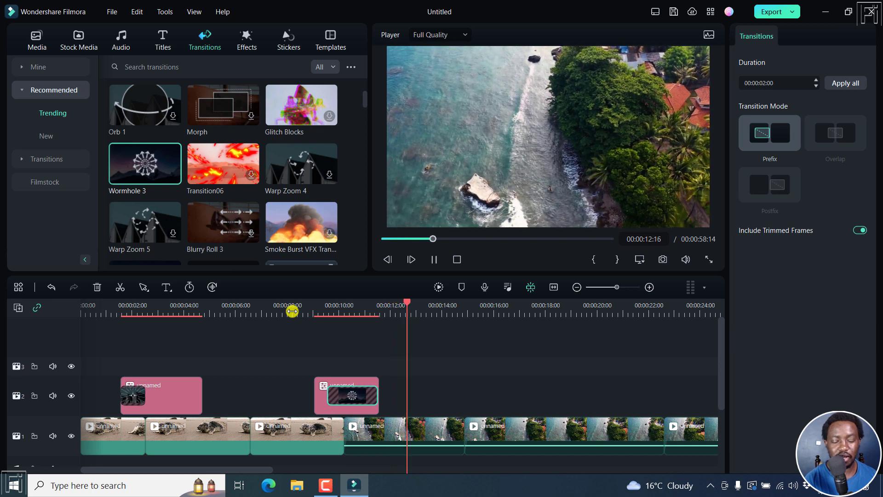
pyautogui.press('space')
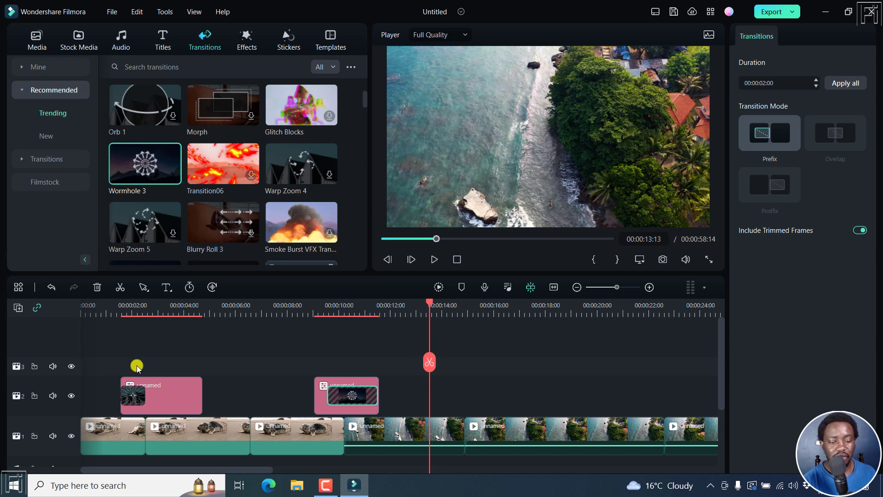
# Delete both pink clips on track 2 and drop an adjustment layer onto track 2.
pyautogui.moveTo(123, 364); pyautogui.dragTo(357, 407)
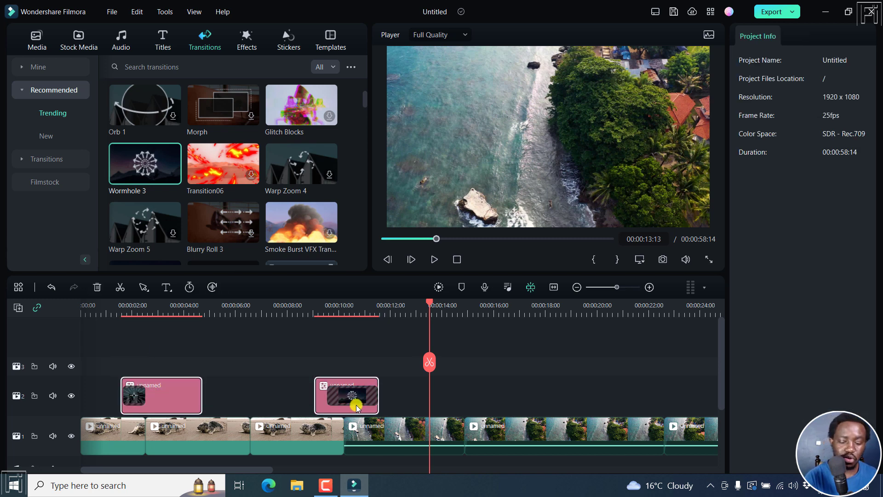
pyautogui.press('Delete')
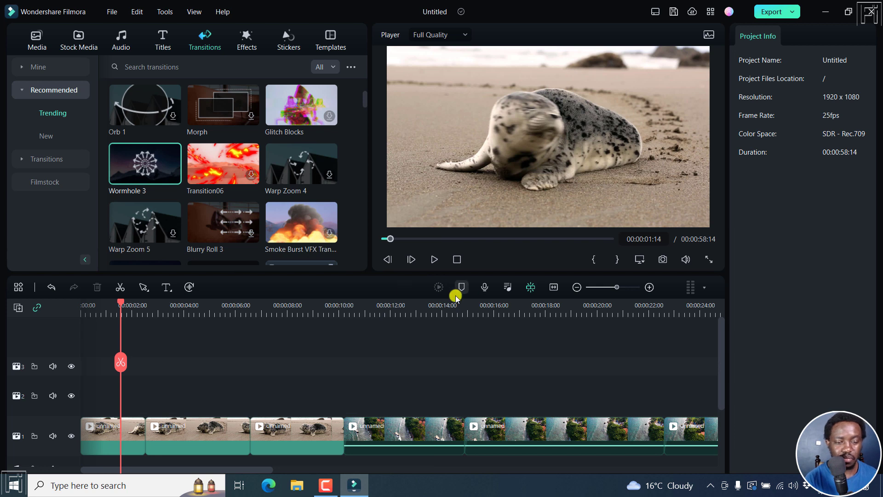
pyautogui.click(39, 46)
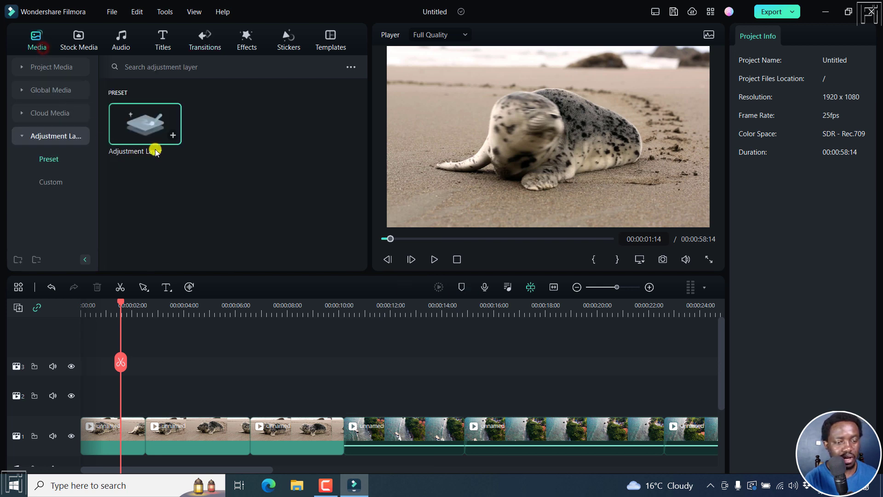
pyautogui.moveTo(157, 152); pyautogui.dragTo(118, 393)
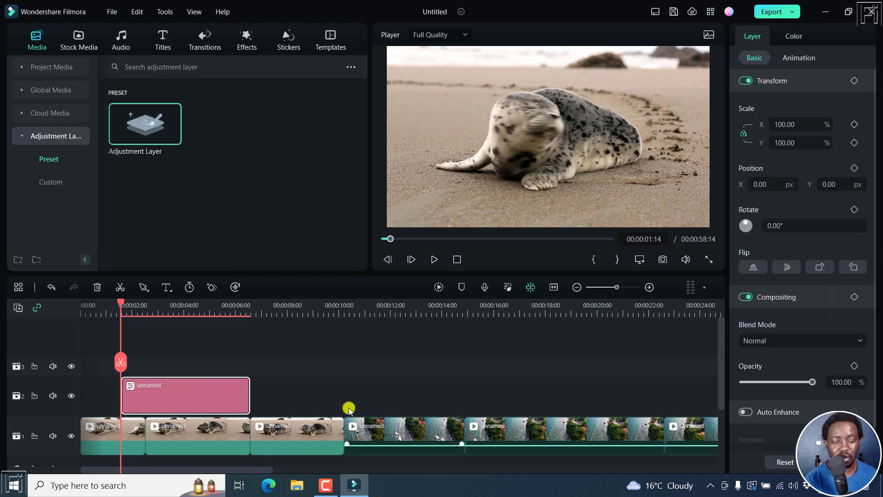
# Trim the adjustment layer to span all three seal clips, from 00:00:00 to about 00:00:10.
pyautogui.moveTo(187, 400); pyautogui.dragTo(171, 400)
pyautogui.click(111, 434)
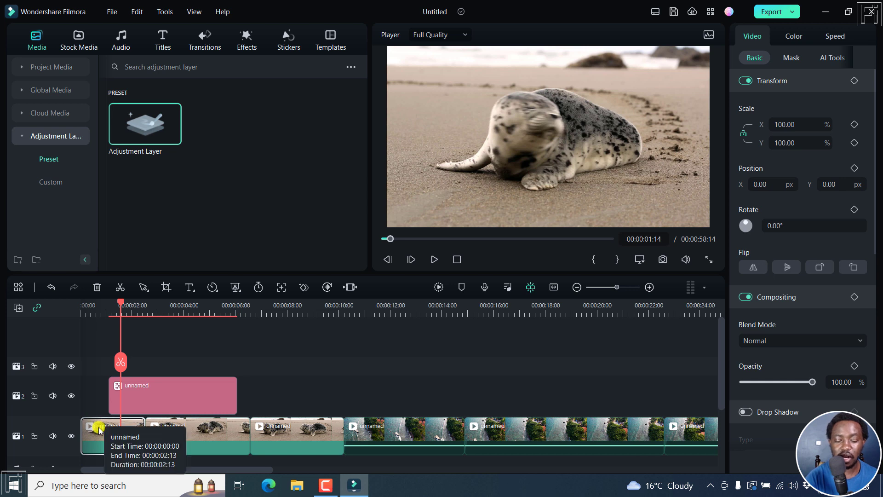
pyautogui.click(201, 432)
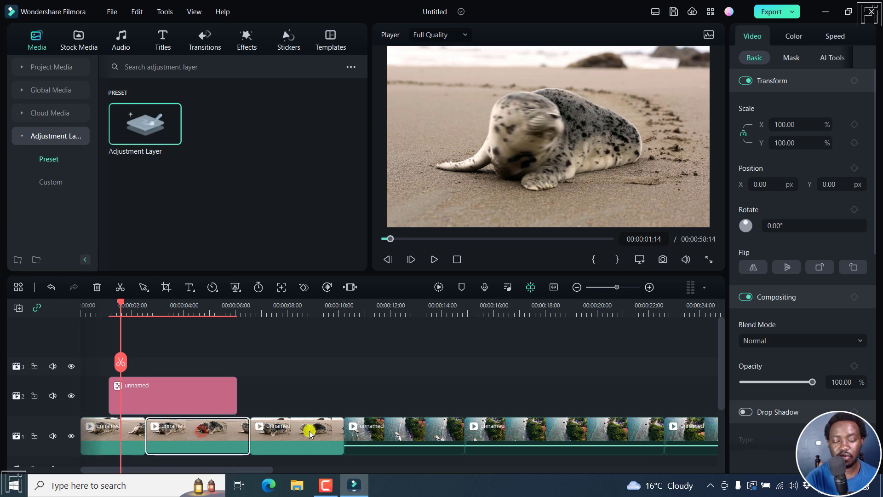
pyautogui.moveTo(237, 395); pyautogui.dragTo(344, 400)
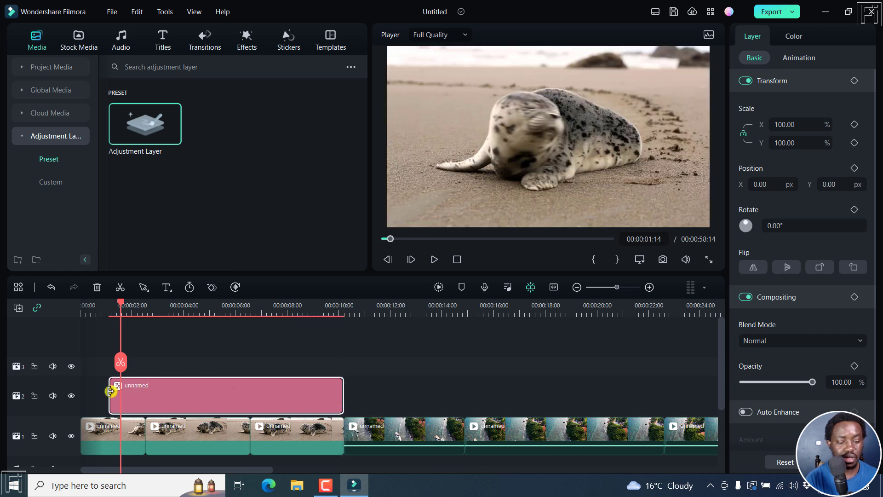
pyautogui.moveTo(110, 392); pyautogui.dragTo(76, 395)
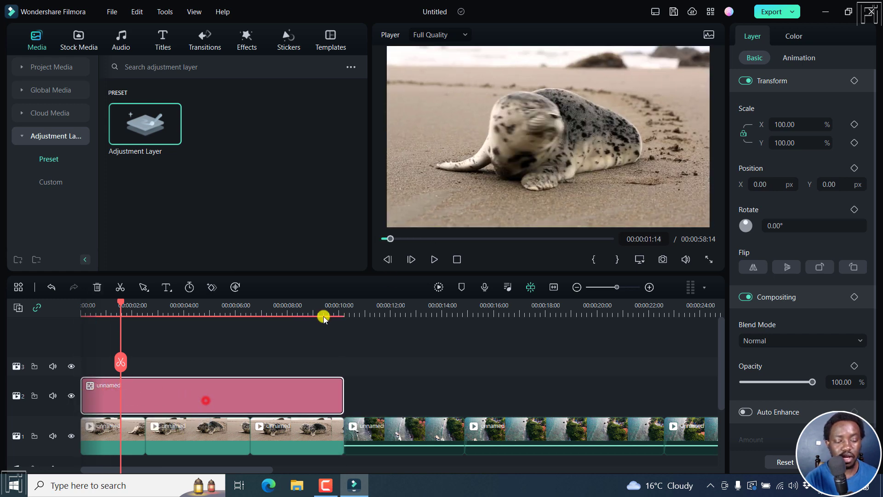
# Grade the layer: Temperature 38.84, Exposure -17.36, Brightness -27.73, Contrast 17.36, Saturation -33.88, Vibrance -45.45.
pyautogui.click(791, 36)
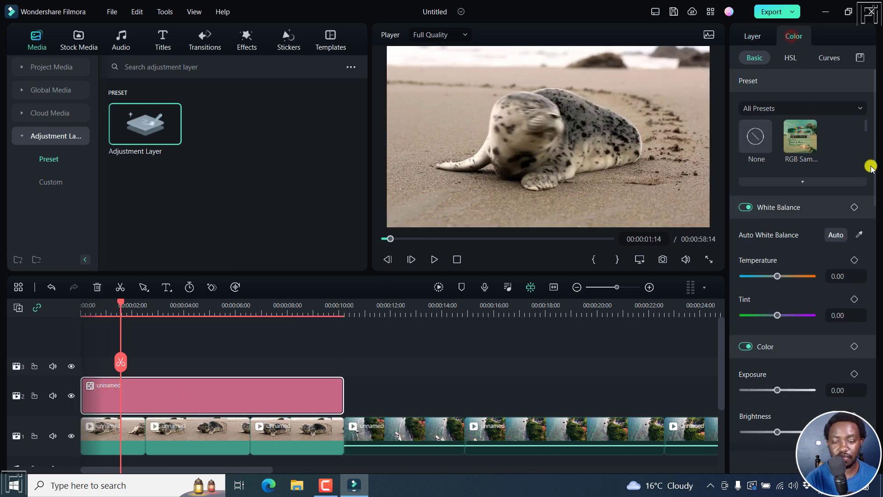
pyautogui.moveTo(777, 276); pyautogui.dragTo(783, 279)
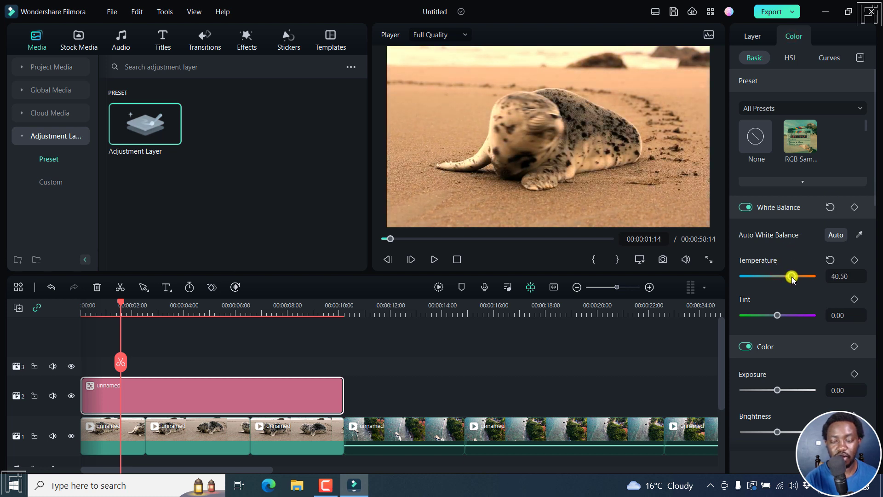
pyautogui.moveTo(791, 277); pyautogui.dragTo(790, 277)
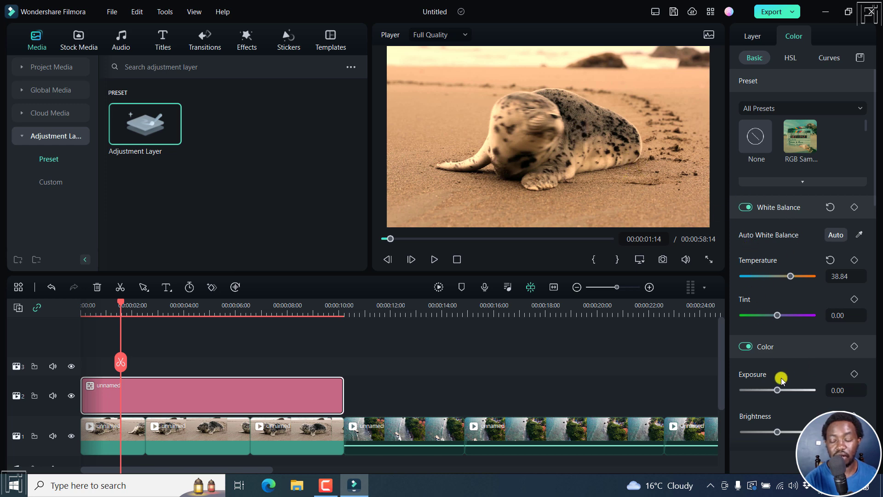
pyautogui.moveTo(778, 391)
pyautogui.mouseDown()
pyautogui.moveTo(786, 391)
pyautogui.moveTo(774, 392)
pyautogui.mouseUp()
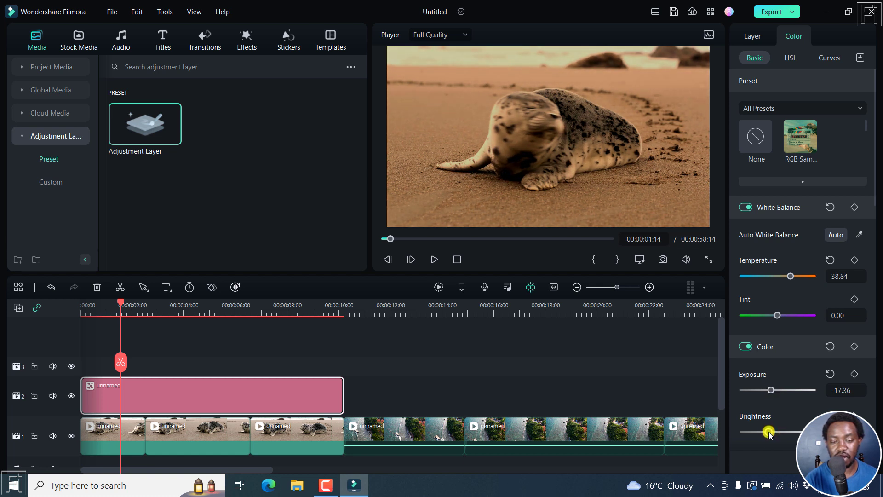
pyautogui.moveTo(876, 186); pyautogui.dragTo(876, 254)
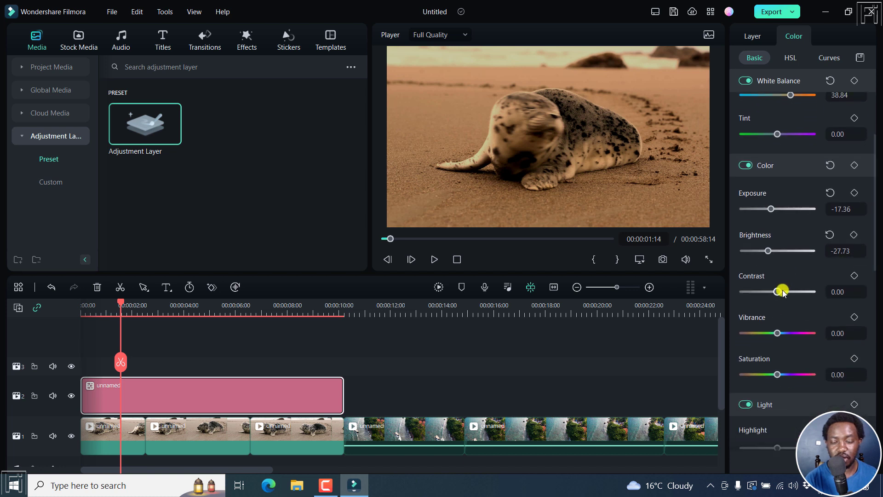
pyautogui.moveTo(777, 291); pyautogui.dragTo(783, 292)
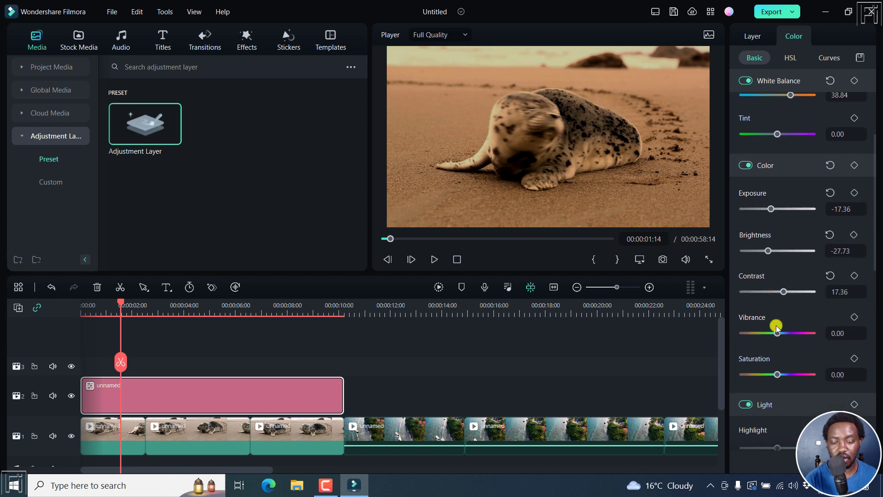
pyautogui.moveTo(777, 376); pyautogui.dragTo(770, 380)
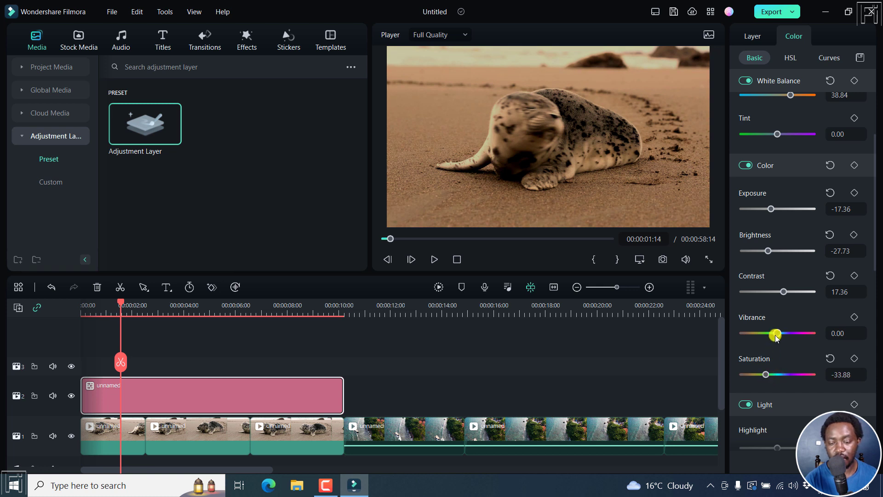
pyautogui.moveTo(776, 336); pyautogui.dragTo(771, 339)
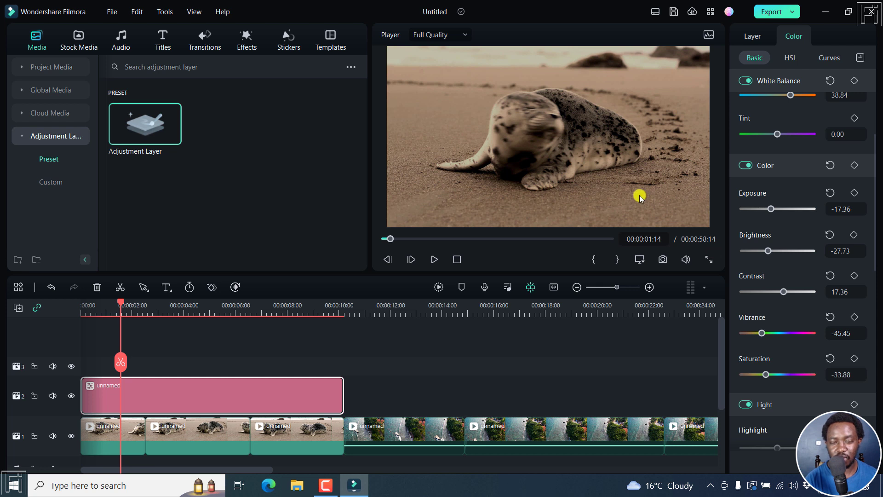
# Hide and re-show track 2 to compare the grade, then scrub through the graded seal footage.
pyautogui.click(70, 396)
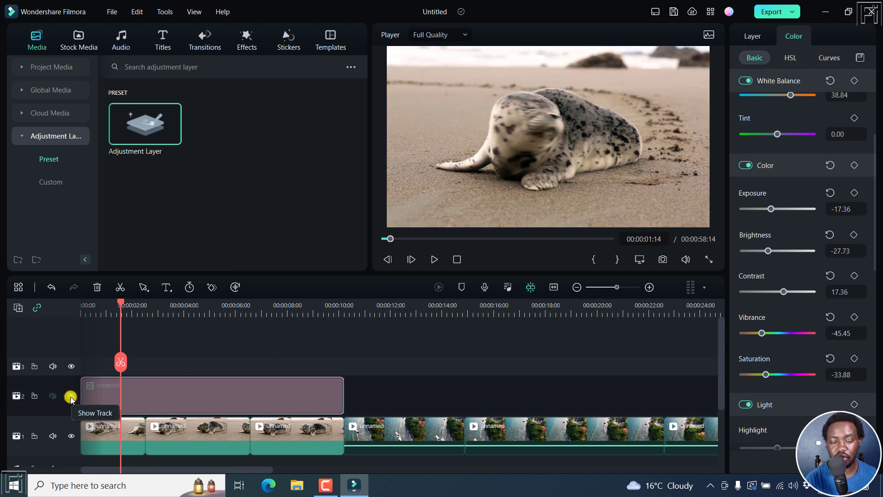
pyautogui.click(71, 396)
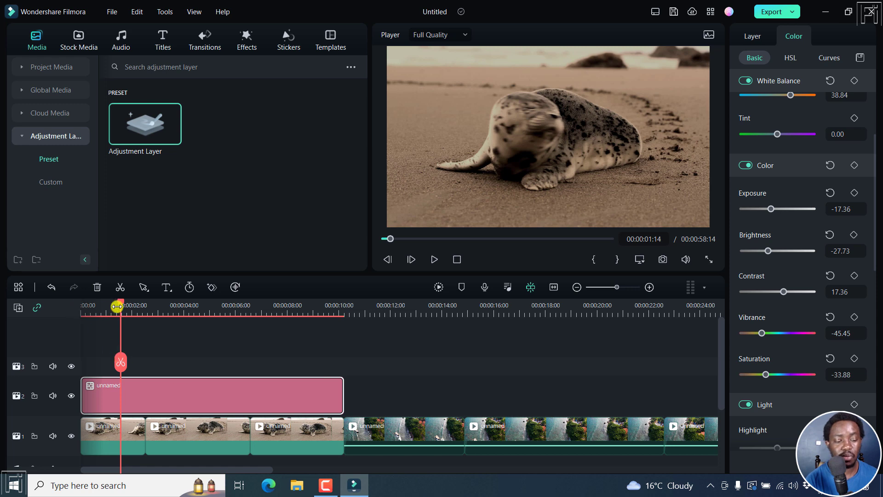
pyautogui.moveTo(120, 306); pyautogui.dragTo(311, 325)
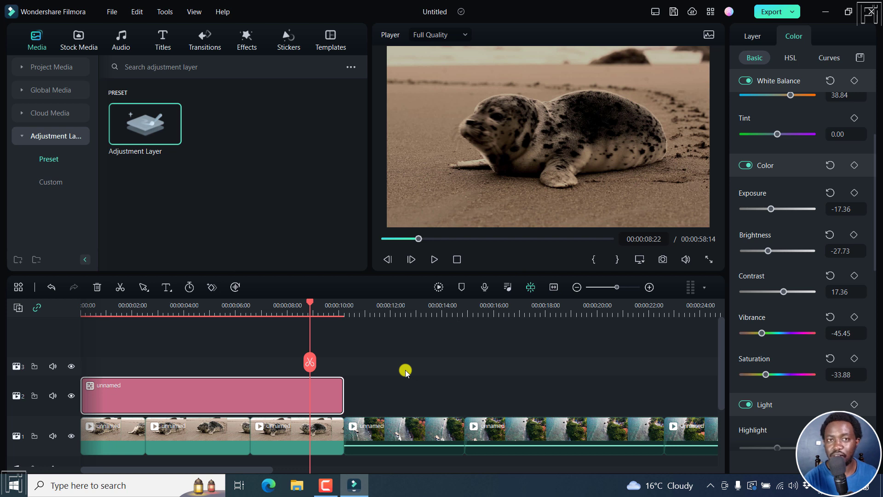
# Check the three seal clips, then select the adjustment layer clip on track 2.
pyautogui.click(284, 441)
pyautogui.click(217, 438)
pyautogui.click(108, 433)
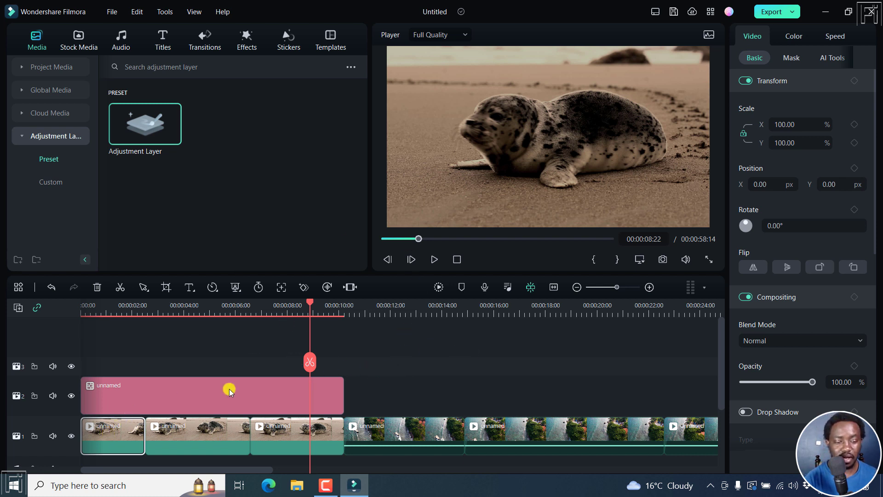
pyautogui.click(240, 393)
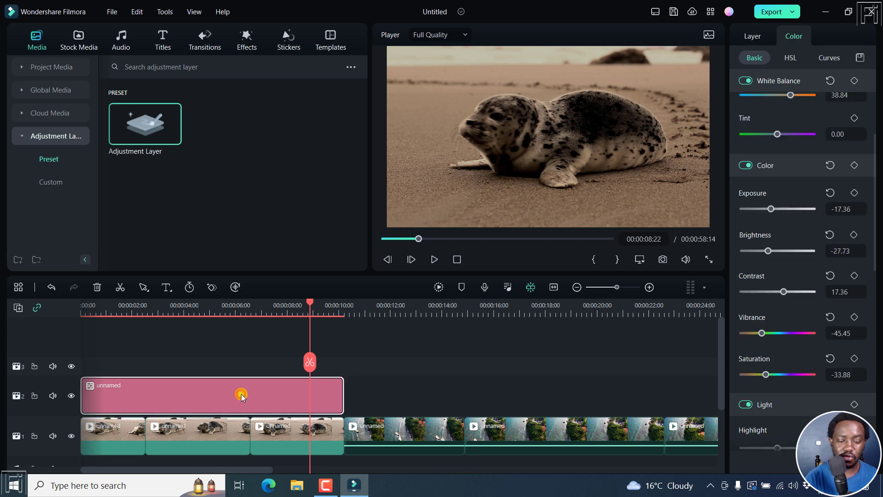
# Delete the graded layer and place a new adjustment layer on track 2 at about 00:00:09.
pyautogui.press('Delete')
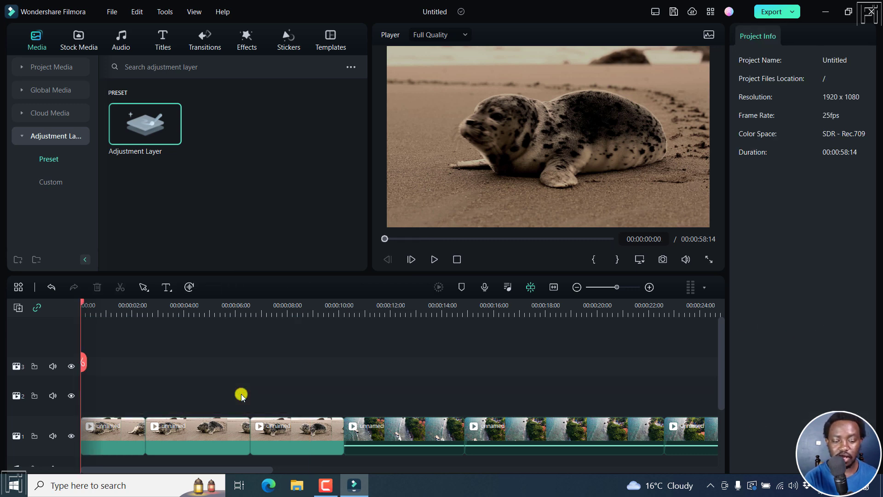
pyautogui.click(326, 308)
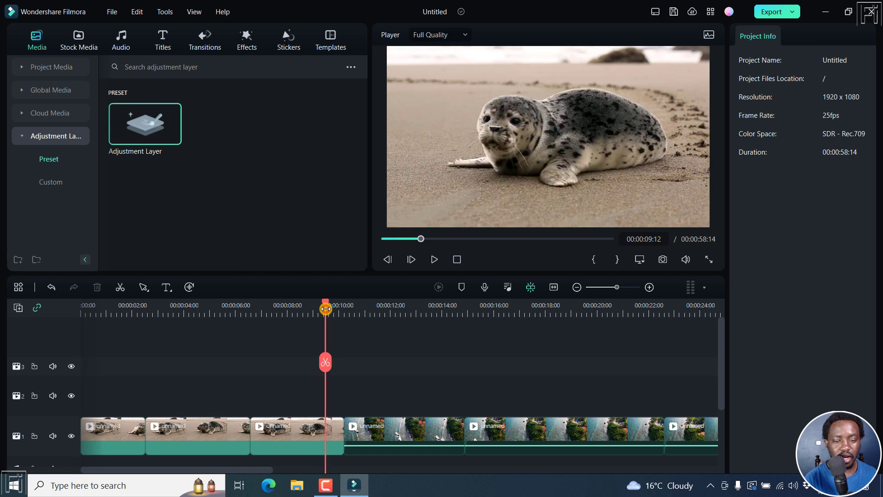
pyautogui.moveTo(140, 134); pyautogui.dragTo(296, 387)
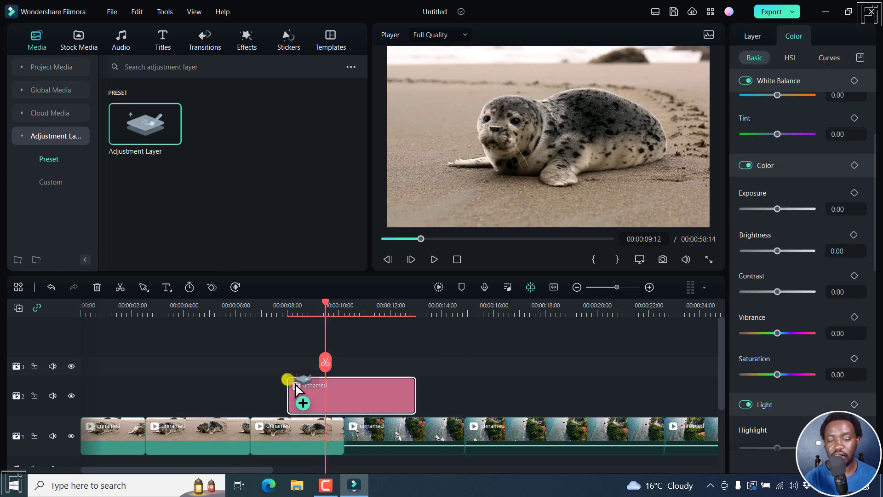
pyautogui.click(748, 37)
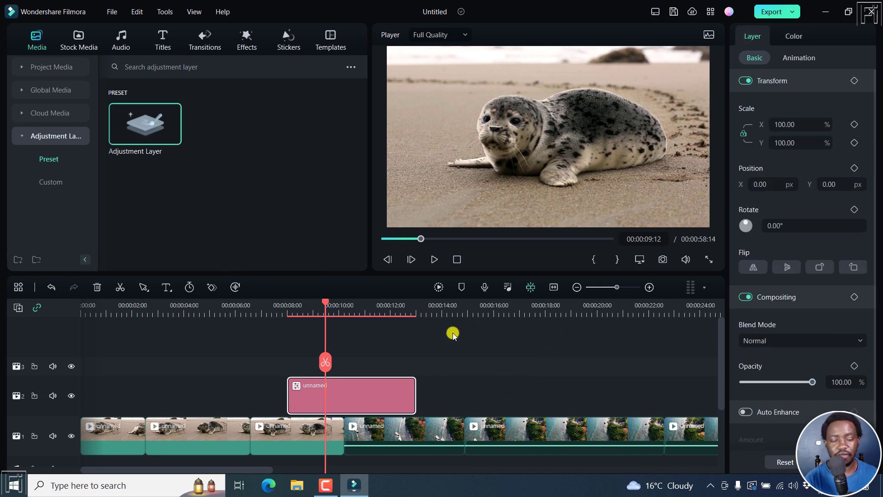
pyautogui.click(330, 396)
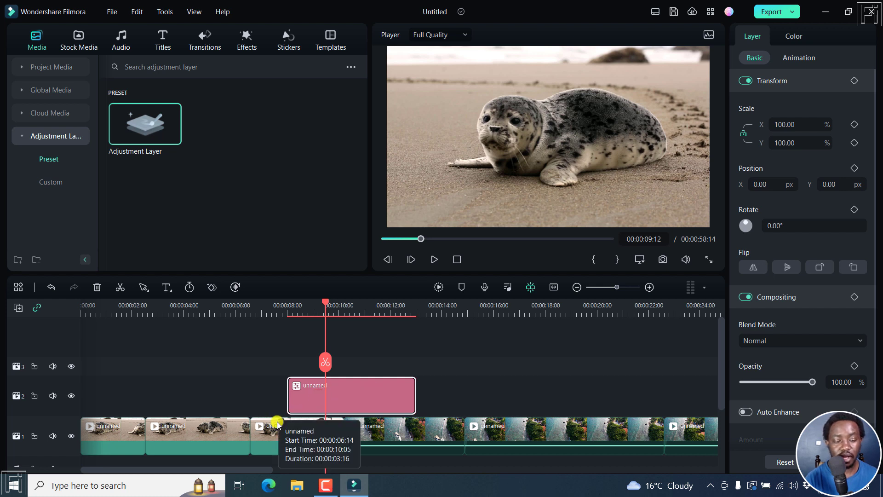
# Search the effects for 'crop' and drag the Crop effect onto the track-2 adjustment layer.
pyautogui.click(247, 38)
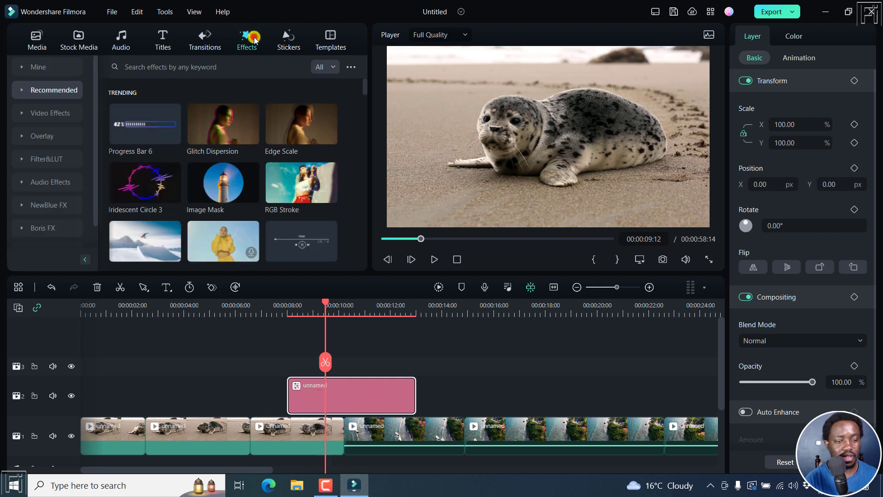
pyautogui.click(146, 71)
pyautogui.write('crop')
pyautogui.press('Return')
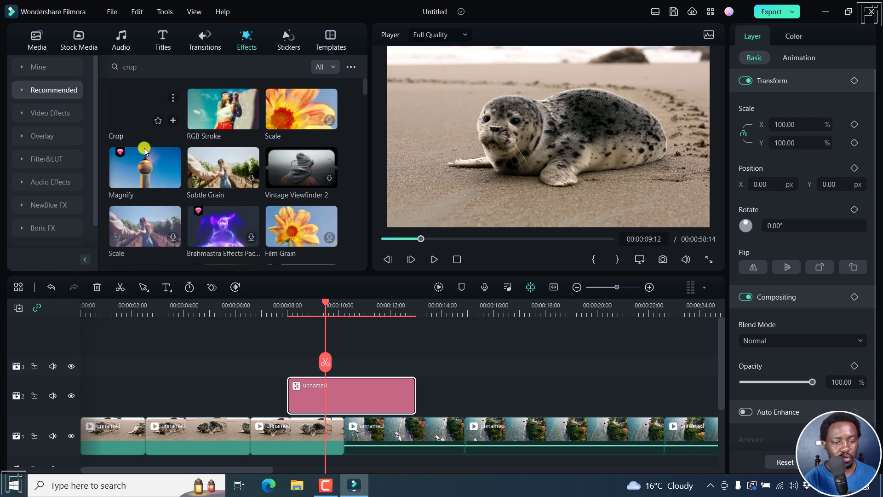
pyautogui.moveTo(144, 96)
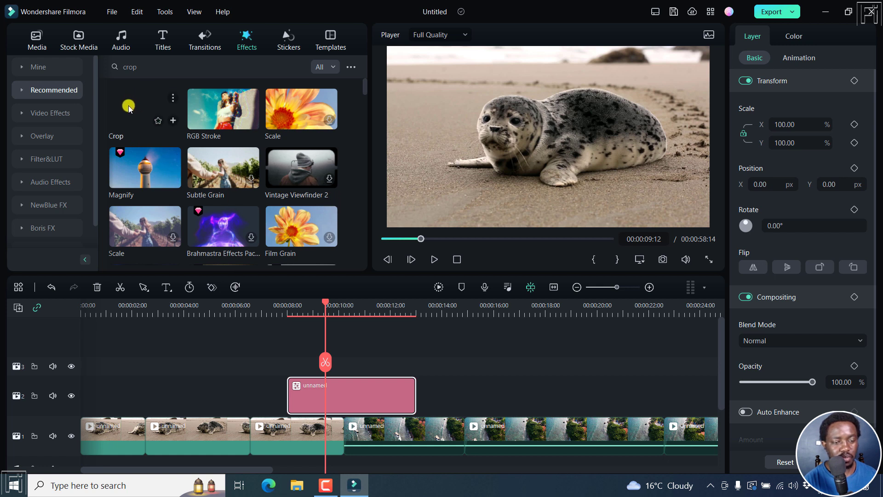
pyautogui.moveTo(129, 108); pyautogui.dragTo(308, 394)
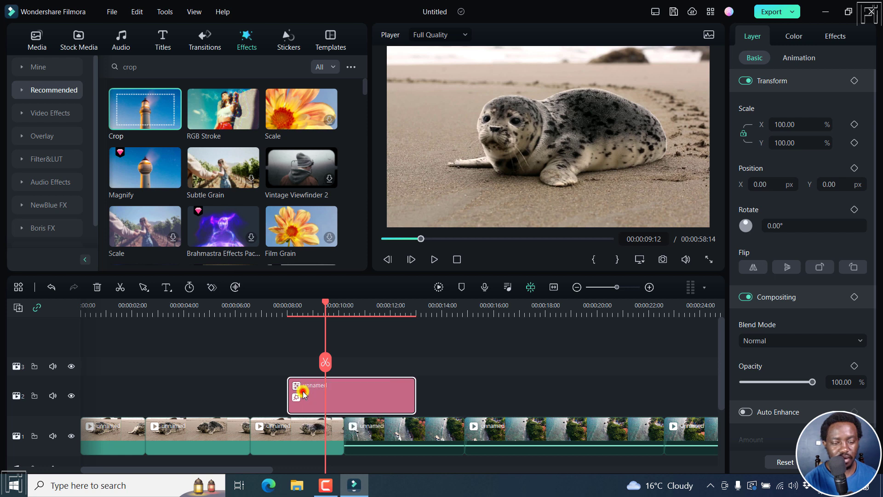
# Set the Crop effect's Top and Bottom values to 8.
pyautogui.click(836, 35)
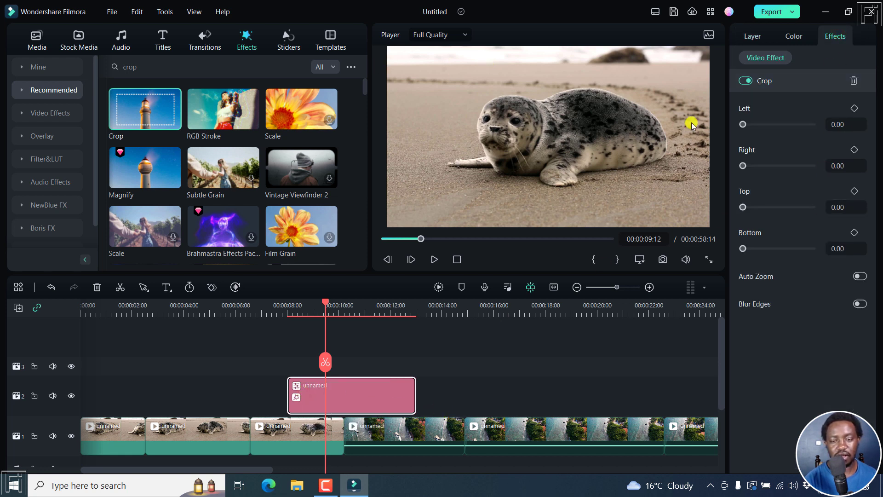
pyautogui.click(842, 207)
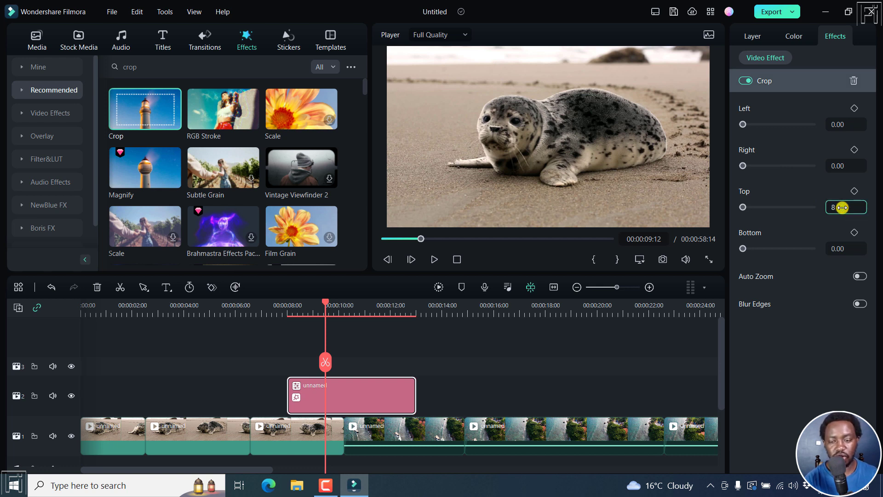
pyautogui.write('8')
pyautogui.click(842, 248)
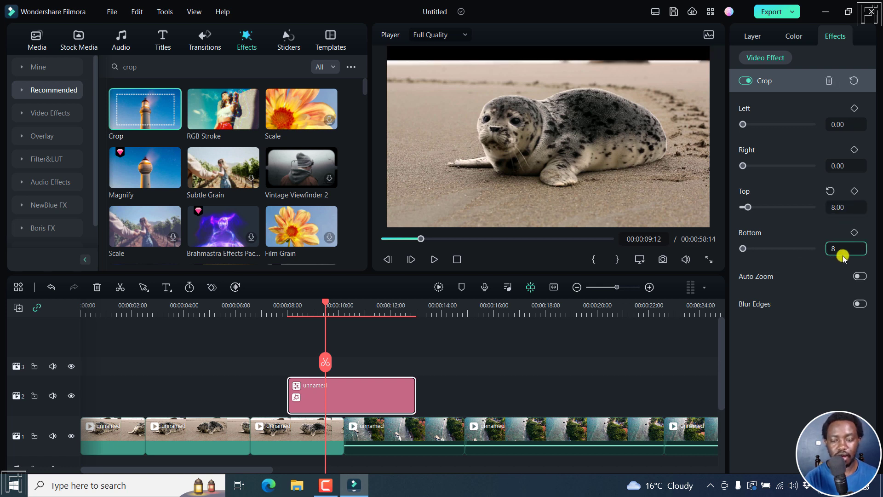
pyautogui.press('Return')
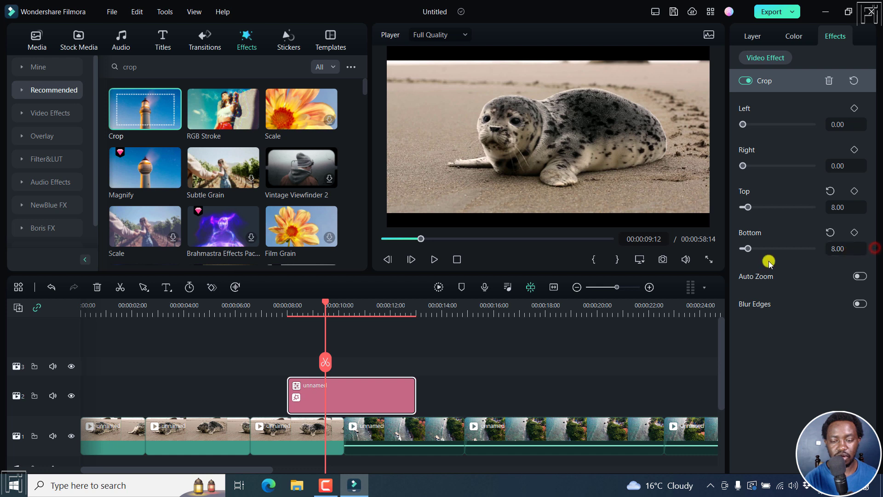
# Try Auto Zoom and Blur Edges, then leave both turned off to keep the black bars.
pyautogui.click(861, 277)
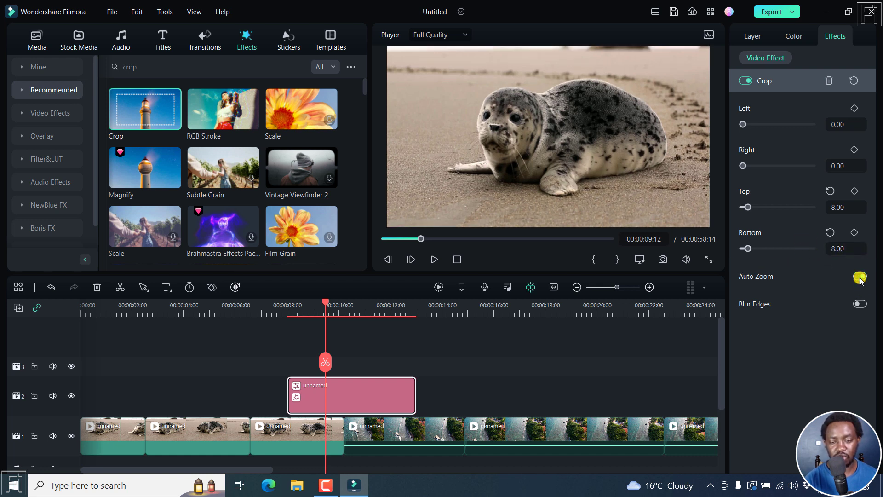
pyautogui.click(858, 279)
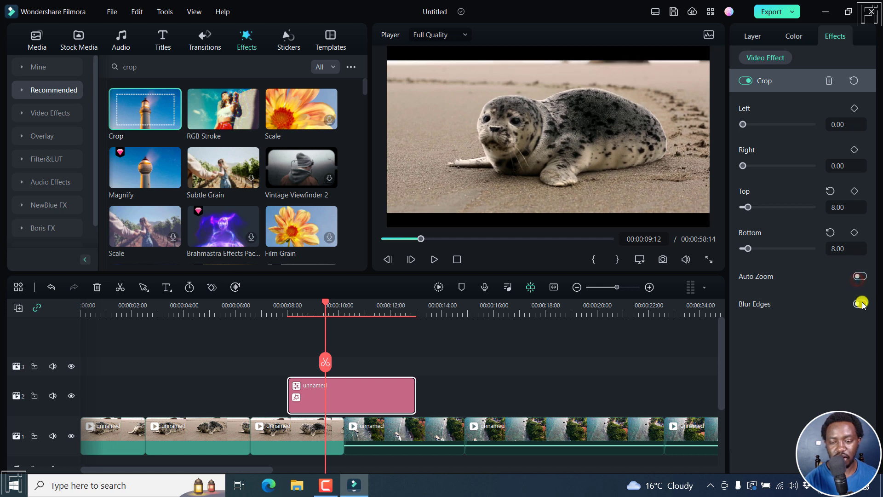
pyautogui.click(862, 303)
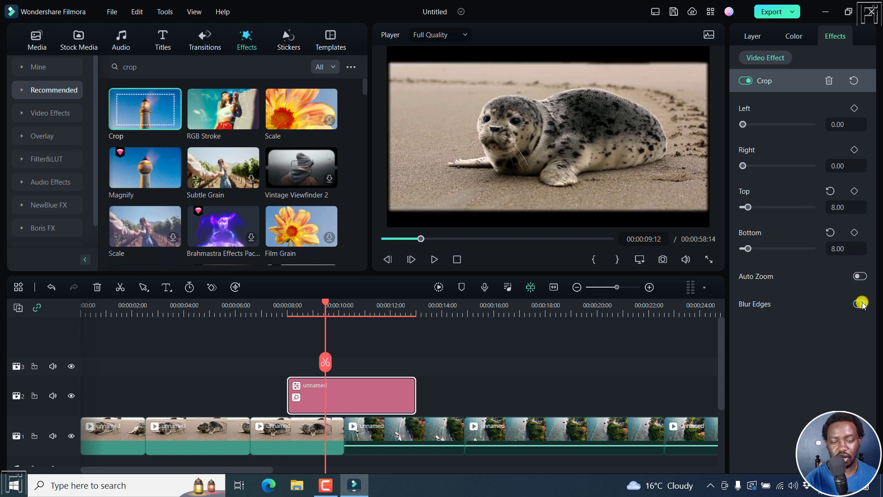
pyautogui.click(860, 304)
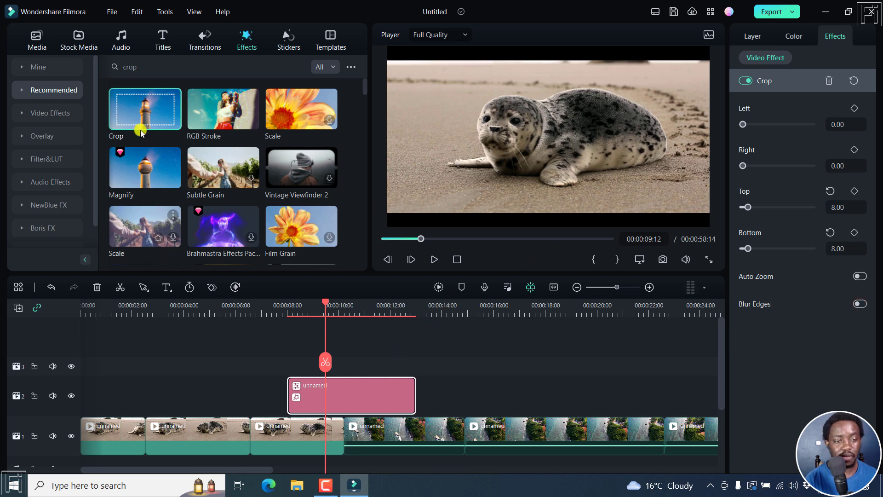
# Place Wormhole 3 transitions at both the start and the end of the adjustment layer.
pyautogui.click(206, 44)
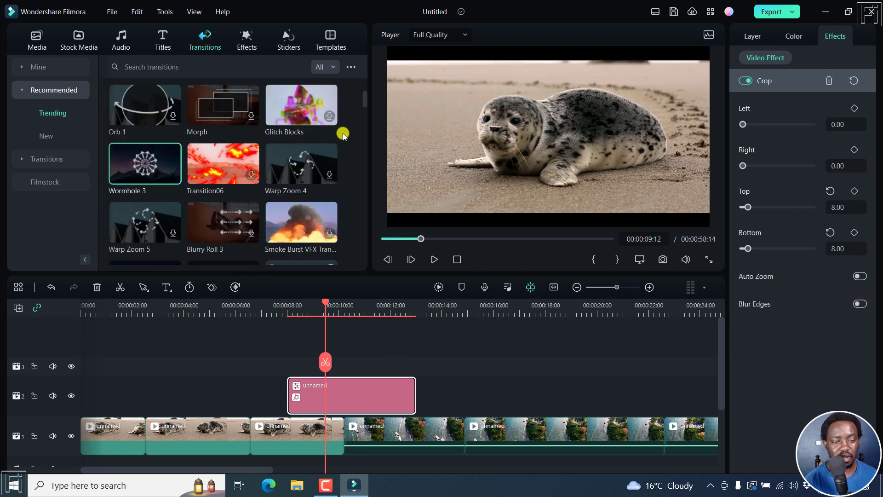
pyautogui.moveTo(148, 171); pyautogui.dragTo(300, 393)
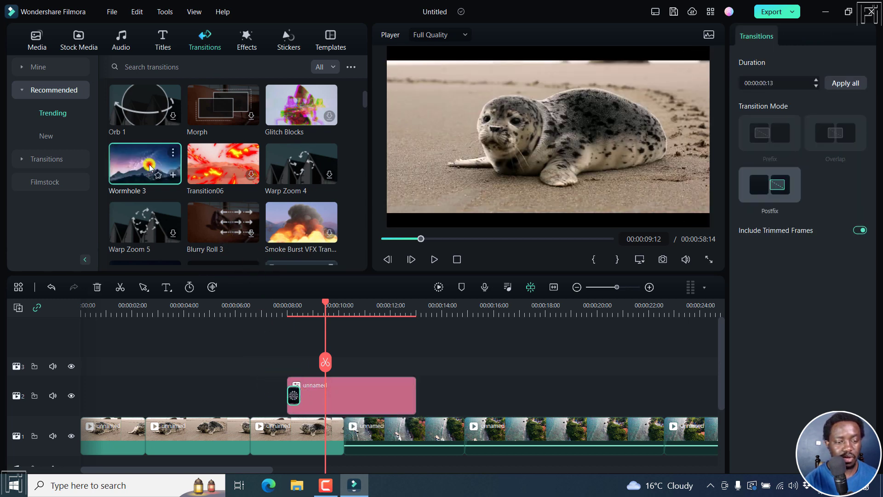
pyautogui.moveTo(150, 165); pyautogui.dragTo(410, 393)
pyautogui.scroll(-1, 719, 347)
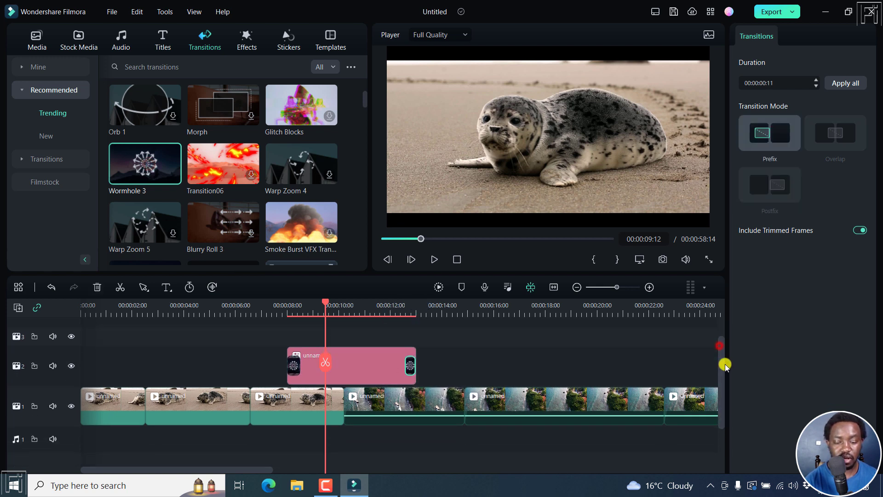
# Play the preview from about 7 seconds through the first wormhole transition.
pyautogui.click(268, 309)
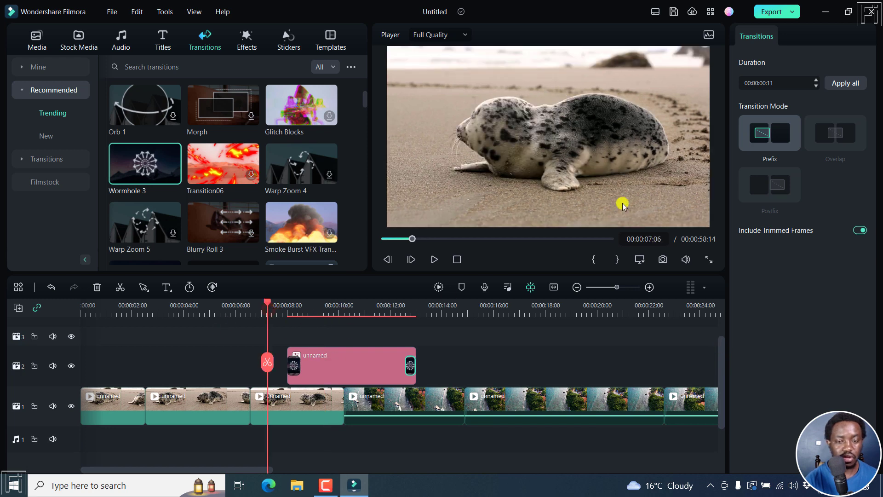
pyautogui.press('space')
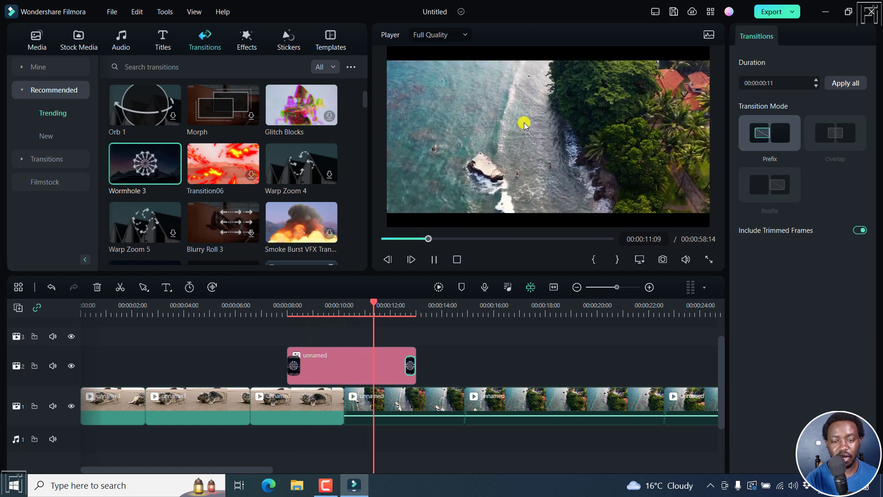
pyautogui.press('space')
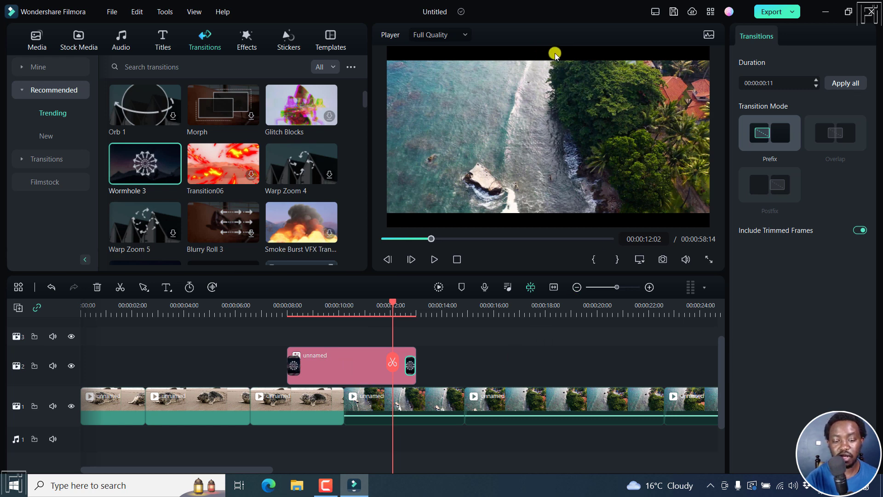
# Replay from about 11 seconds, then select the first coastal clip on track 1.
pyautogui.moveTo(393, 303); pyautogui.dragTo(376, 306)
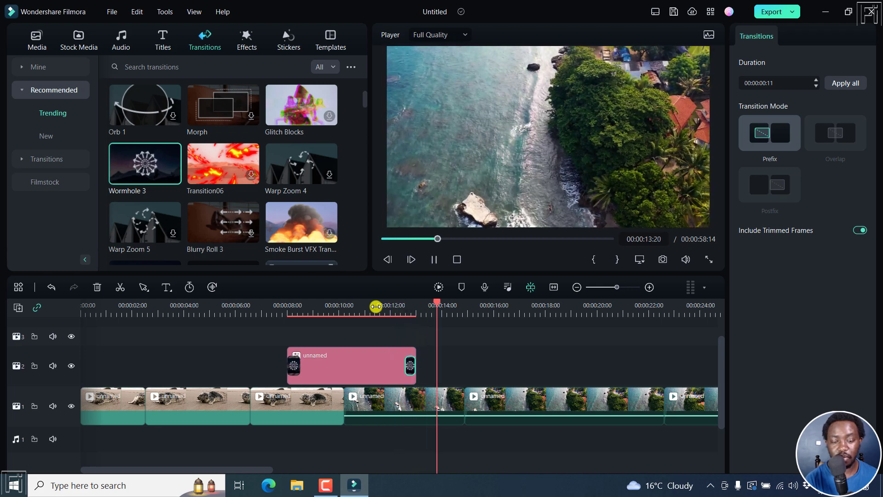
pyautogui.press('space')
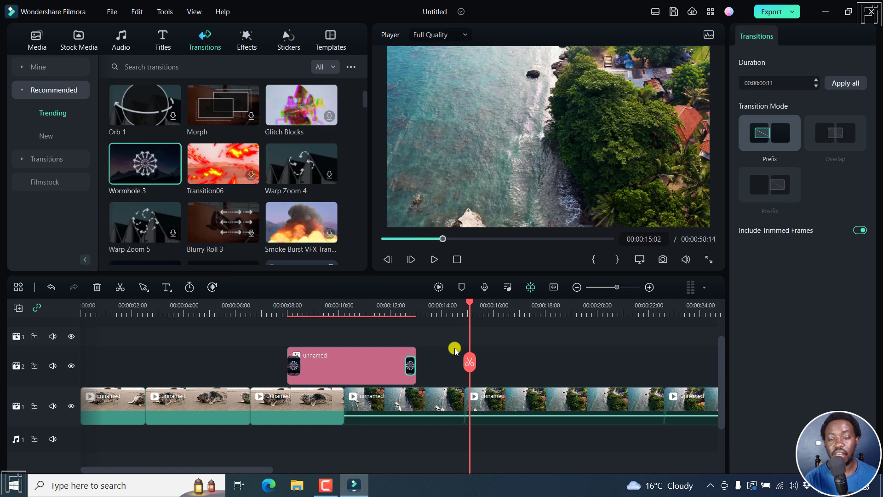
pyautogui.click(370, 314)
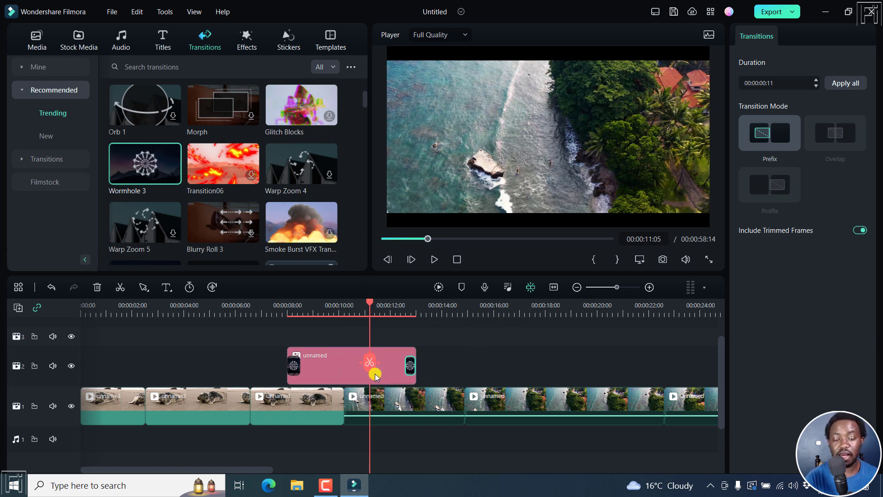
pyautogui.click(403, 394)
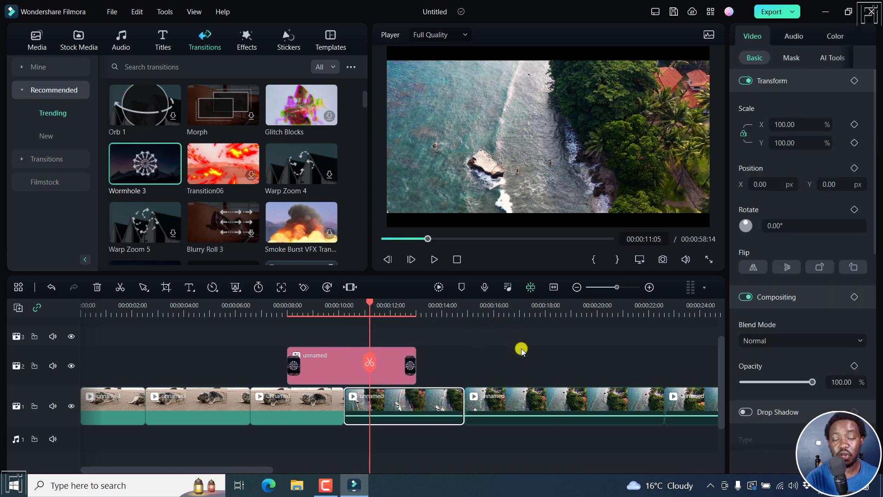